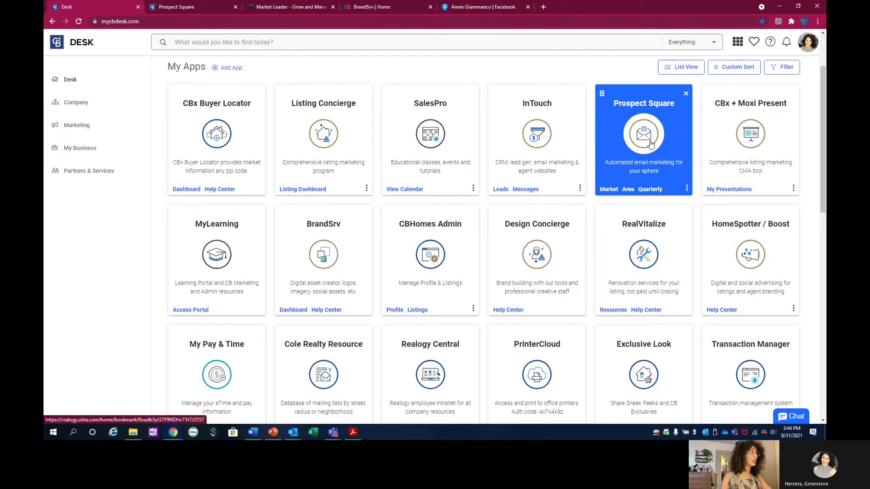
# Launch Prospect Square and go to the Area Report list under Reports
pyautogui.click(651, 143)
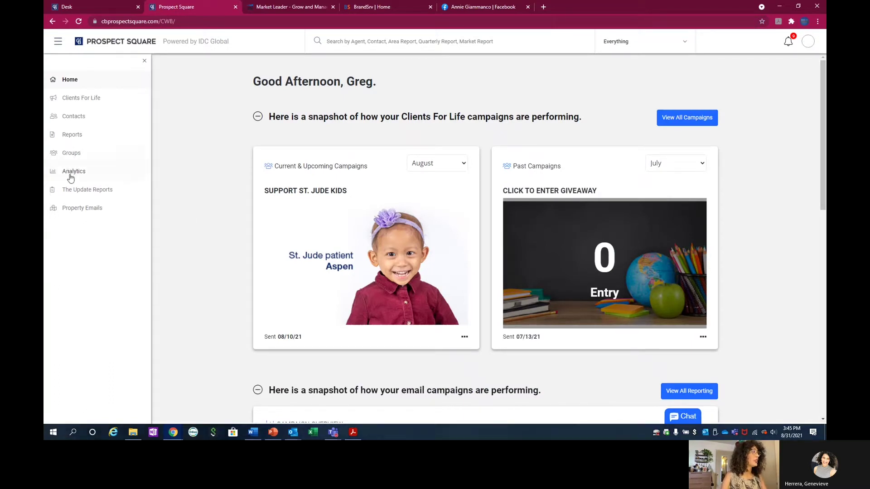
pyautogui.click(76, 140)
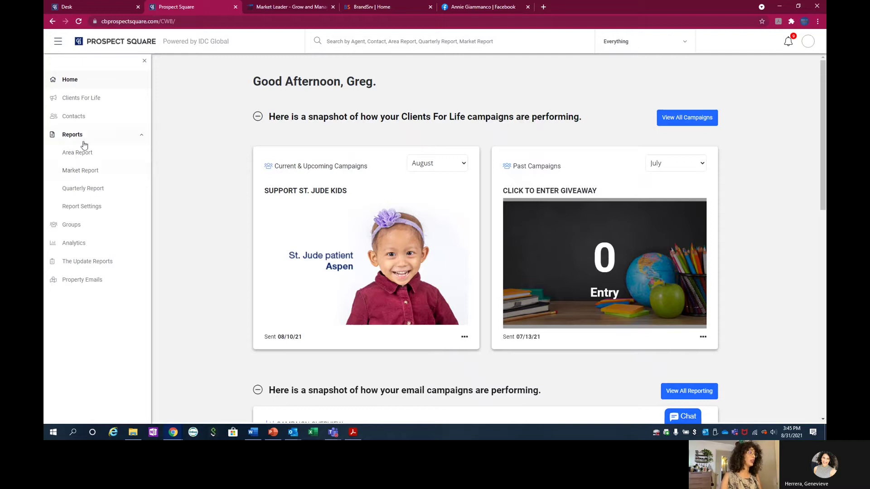
pyautogui.click(72, 134)
pyautogui.click(69, 155)
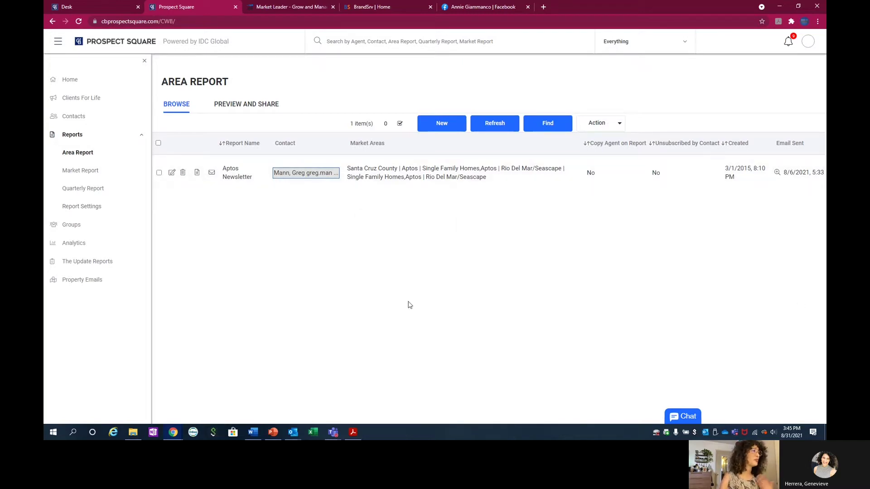
# Name a new area report 'Aptos', check existing contacts, and start a new contact instead
pyautogui.click(445, 126)
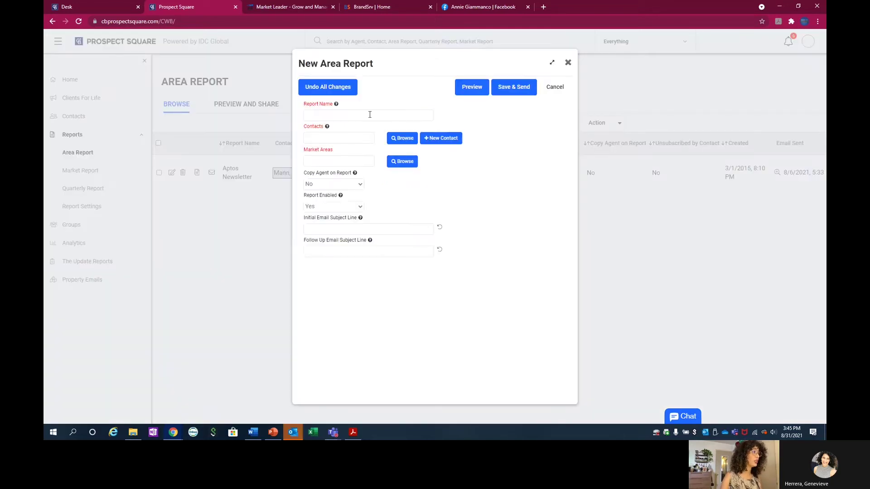
pyautogui.click(340, 114)
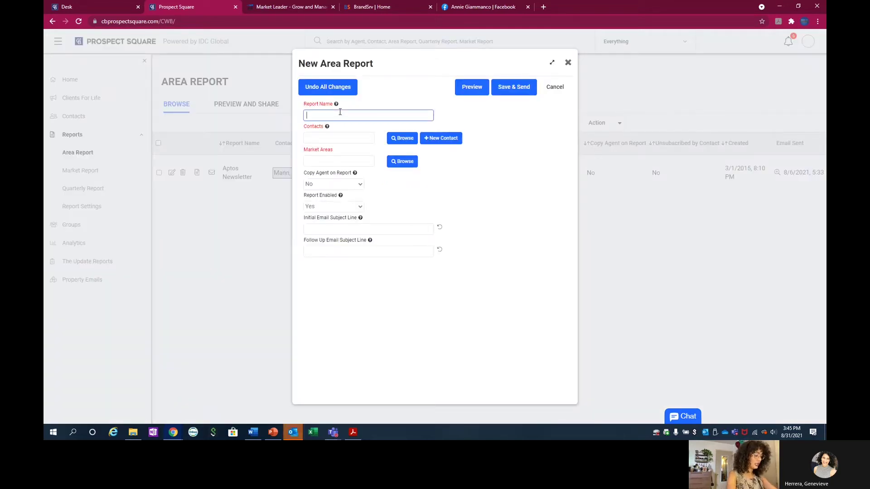
pyautogui.write('Aptos')
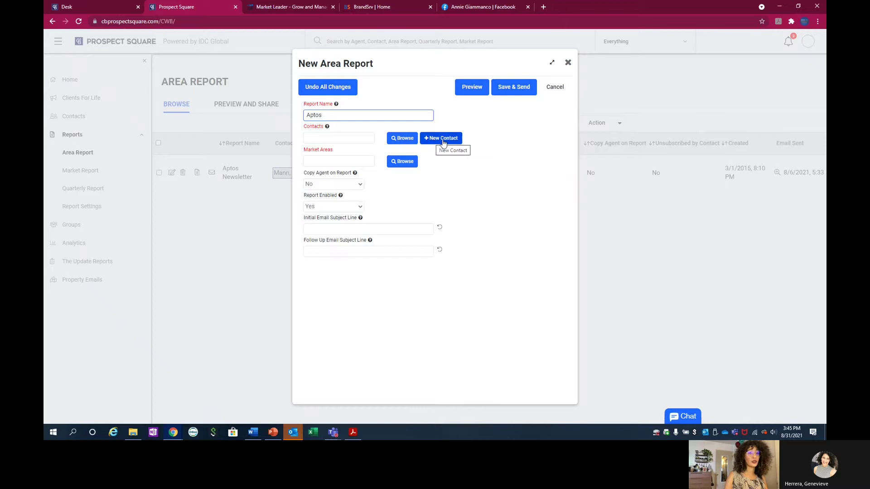
pyautogui.click(402, 138)
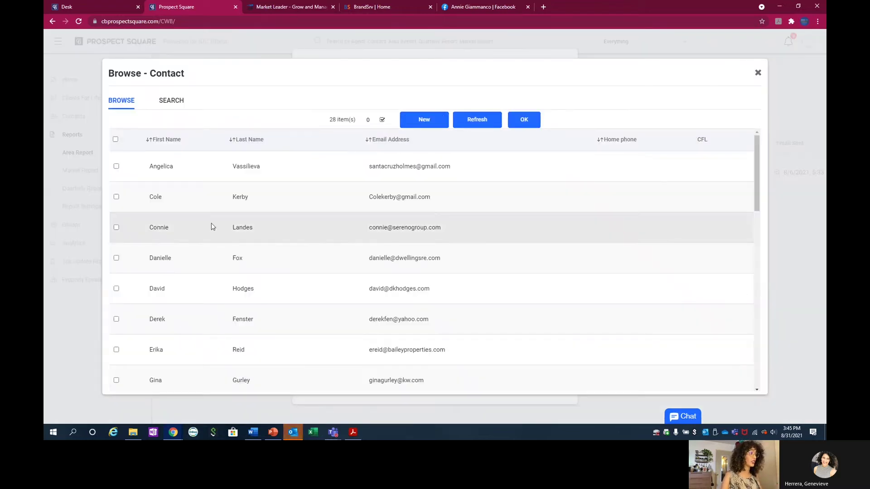
pyautogui.click(758, 72)
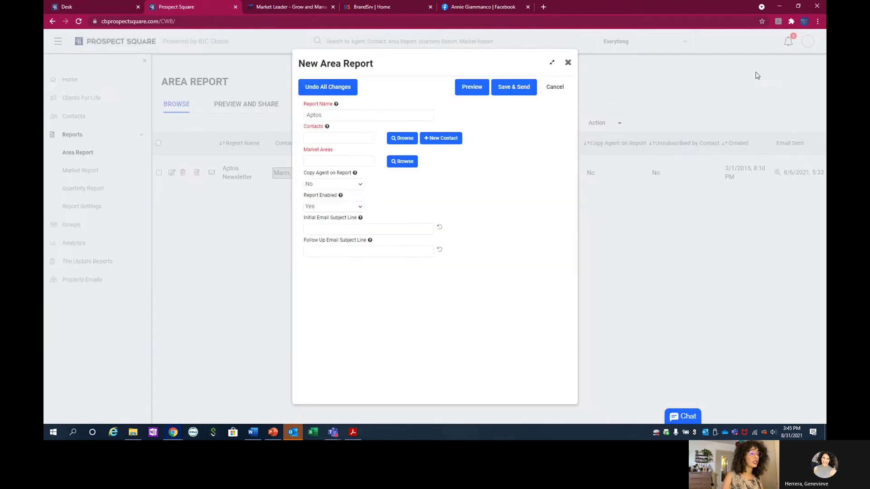
pyautogui.click(446, 141)
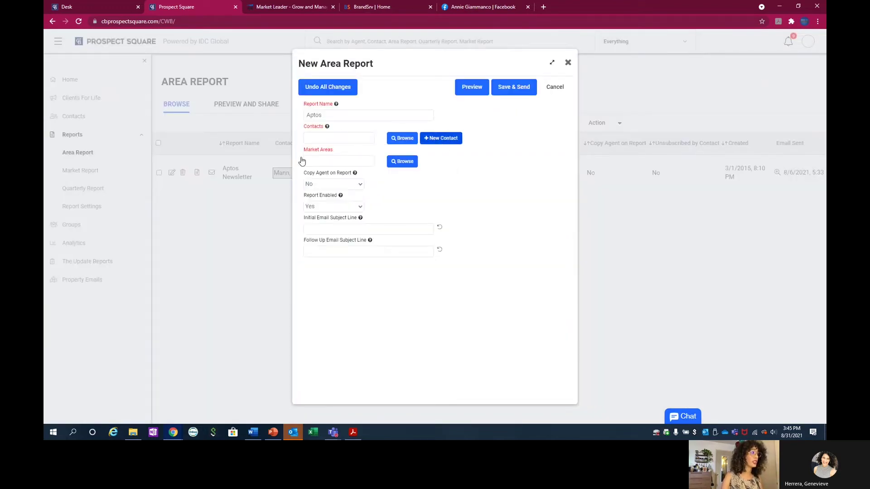
pyautogui.click(332, 178)
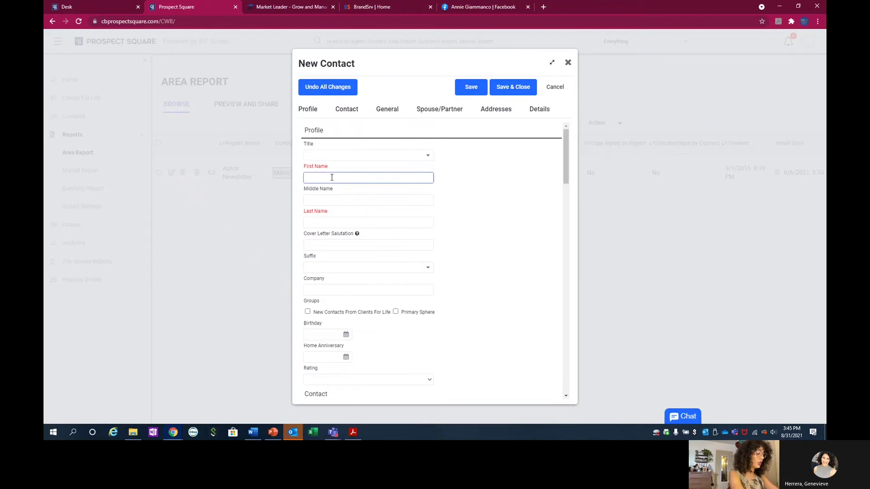
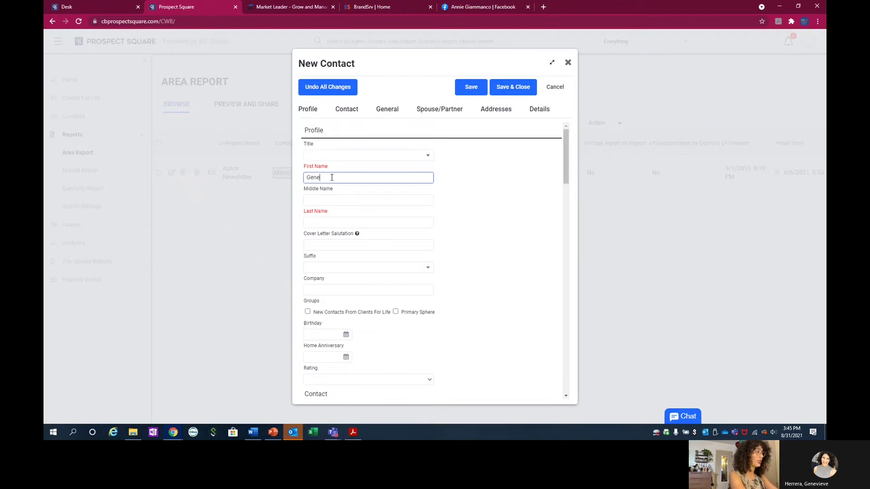
pyautogui.press('Tab')
pyautogui.press('Tab')
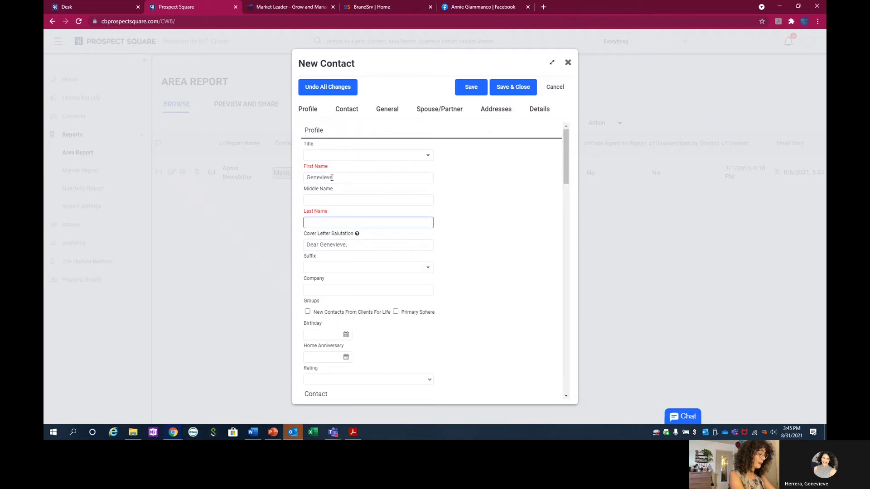
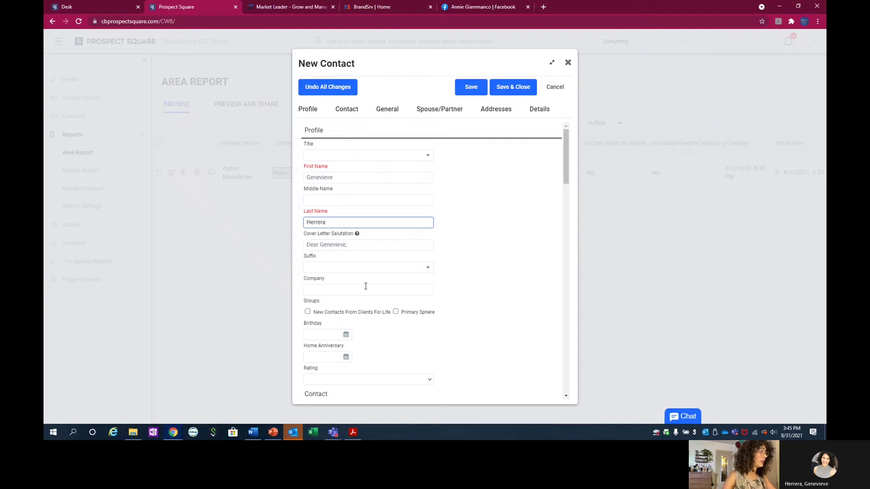
pyautogui.scroll(-2, 355, 242)
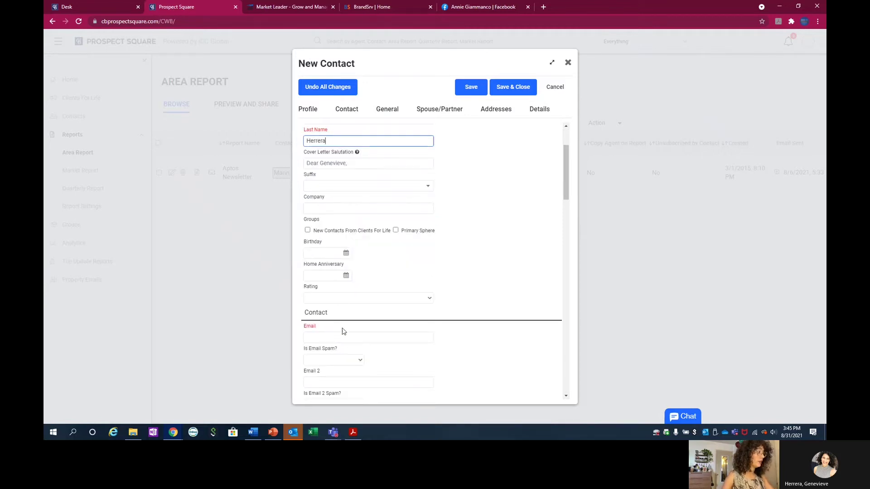
pyautogui.click(341, 337)
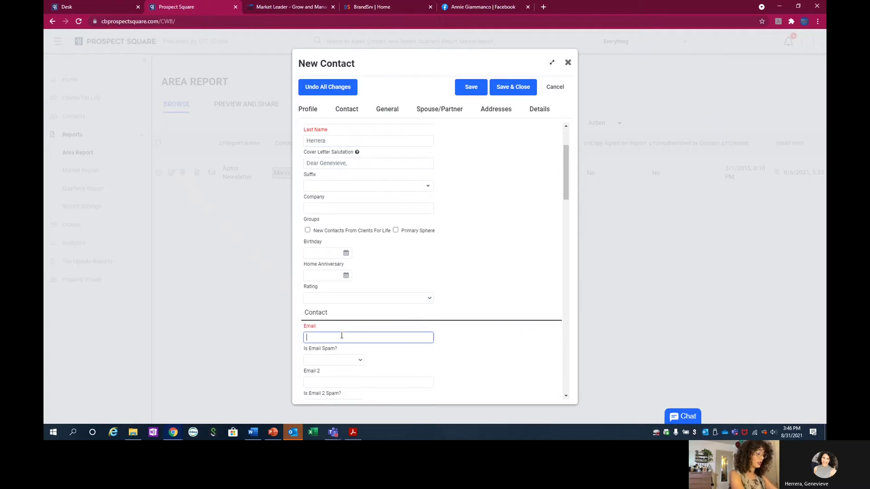
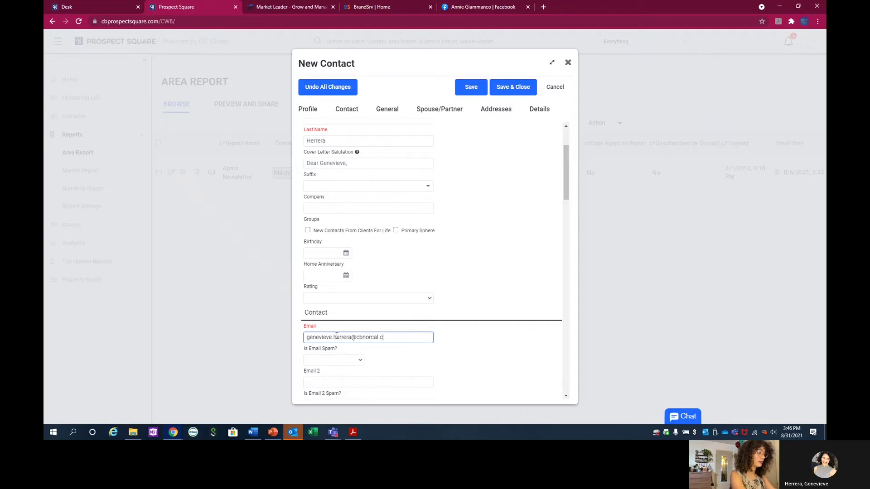
pyautogui.scroll(-3, 456, 286)
pyautogui.scroll(-3, 455, 272)
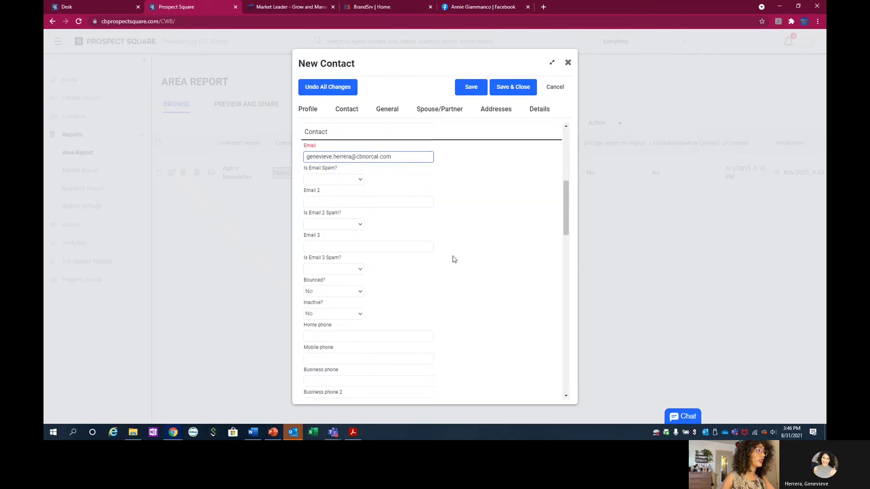
pyautogui.scroll(-5, 459, 292)
pyautogui.scroll(-3, 483, 321)
pyautogui.scroll(8, 462, 170)
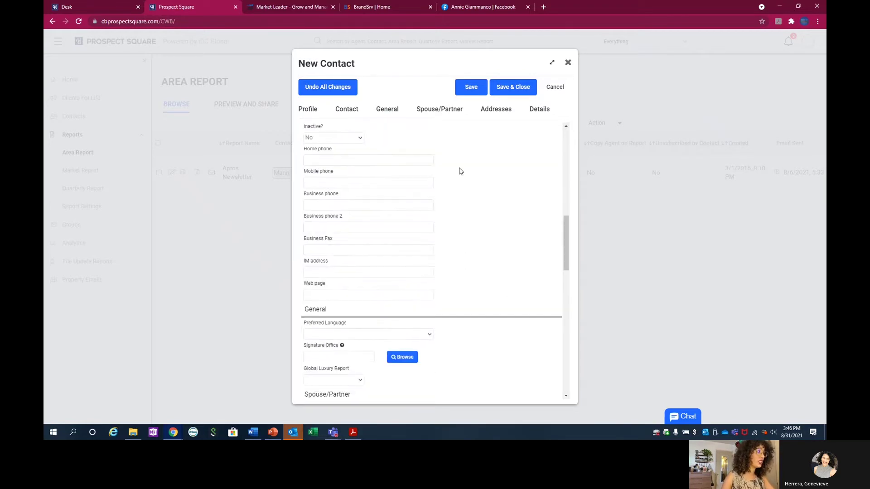
pyautogui.scroll(5, 307, 166)
pyautogui.click(513, 87)
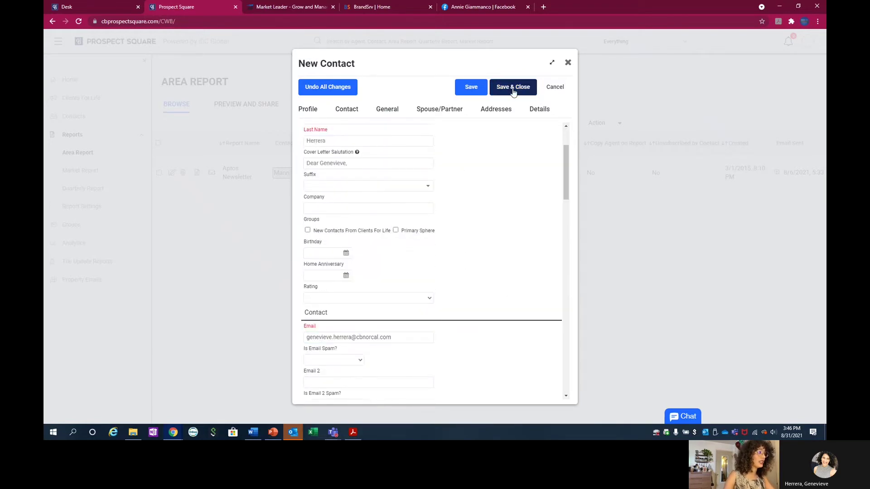
pyautogui.click(514, 149)
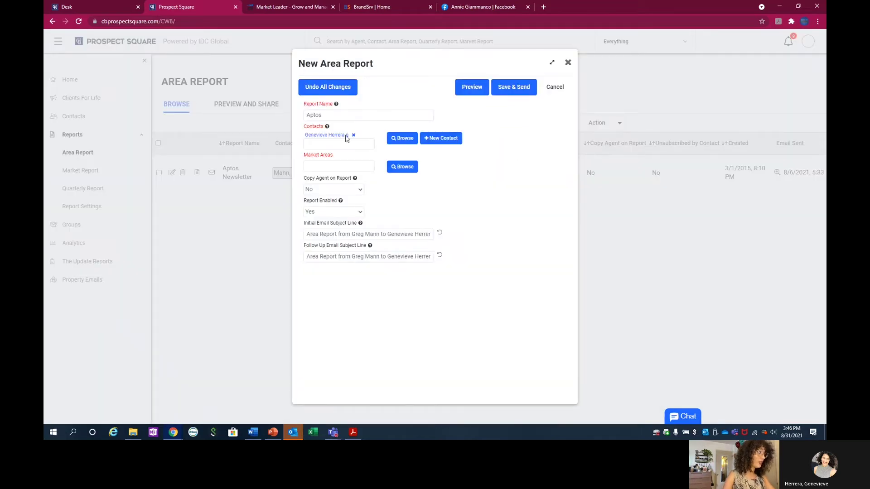
# Rename the report to 'Aptos Area' and browse the available market areas
pyautogui.click(325, 115)
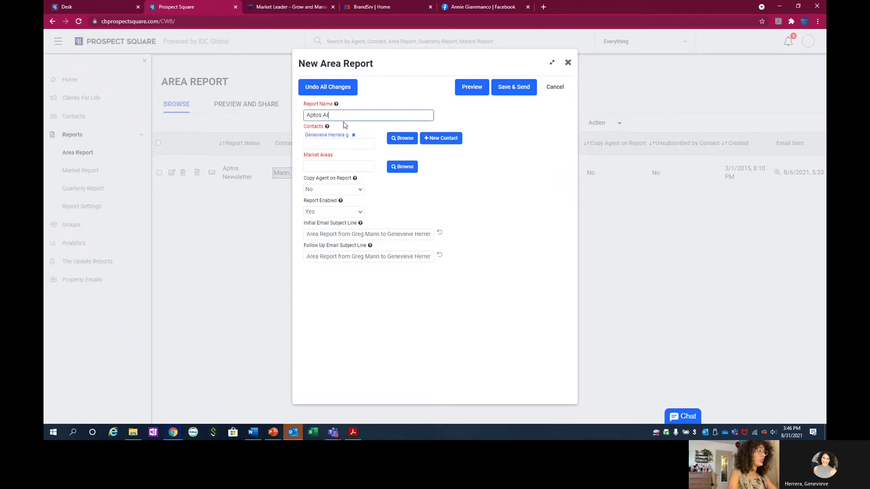
pyautogui.write('ea')
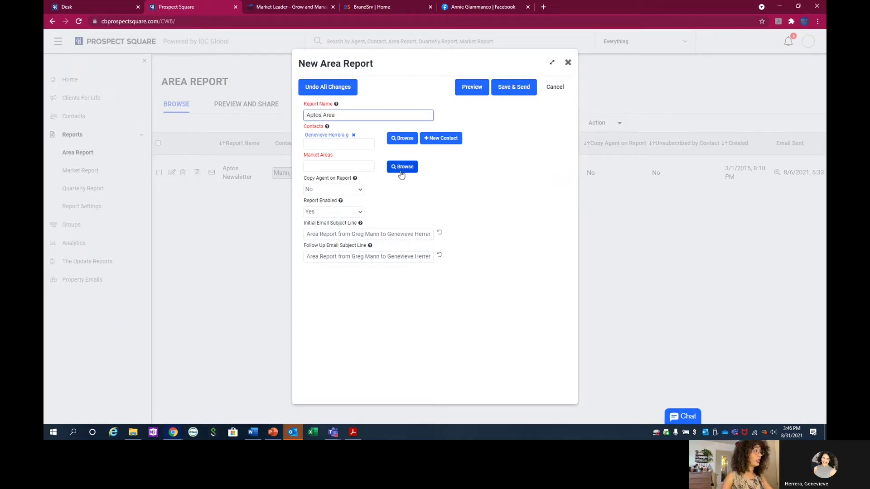
pyautogui.click(402, 166)
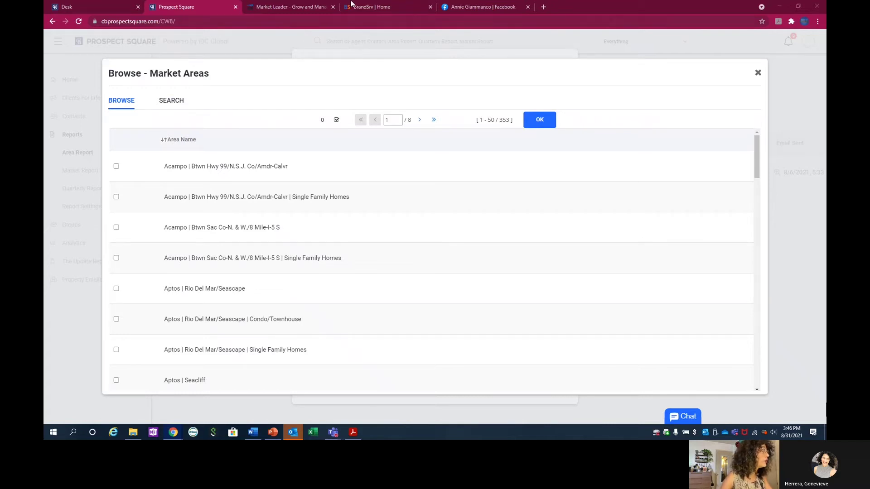
# Search Santa Cruz County areas and add Aptos | Rio Del Mar/Seascape | Single Family Homes
pyautogui.click(170, 100)
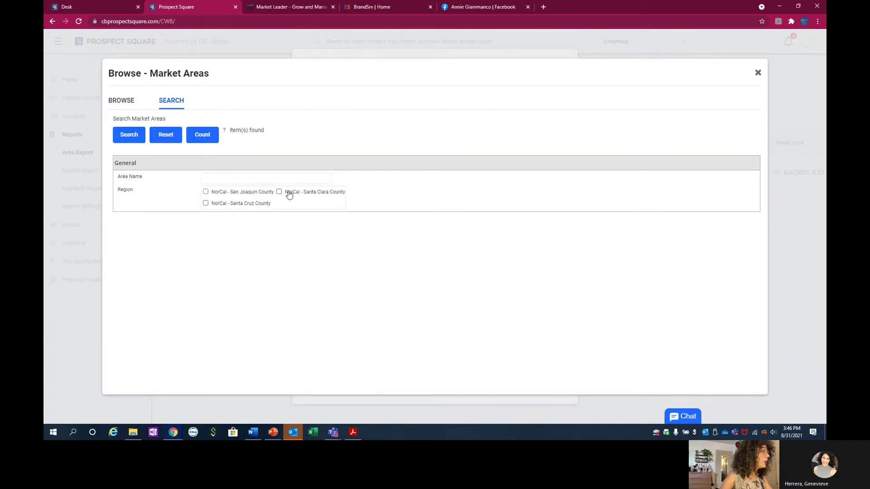
pyautogui.click(205, 204)
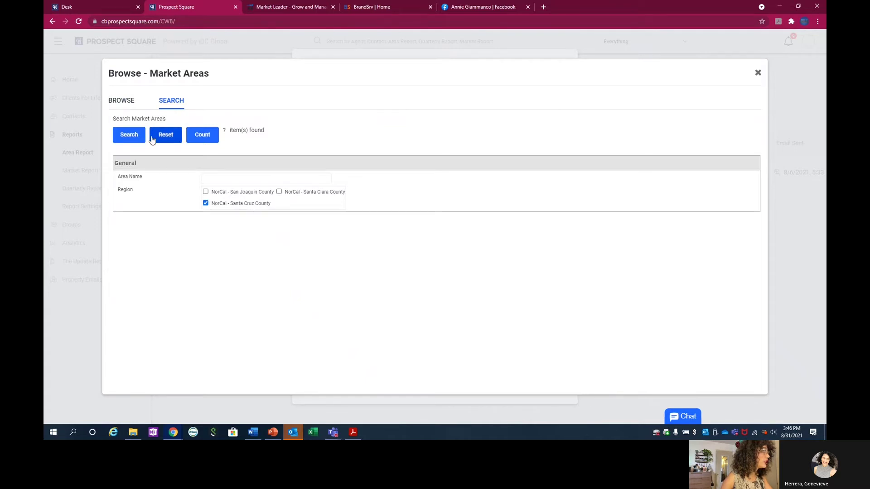
pyautogui.click(128, 135)
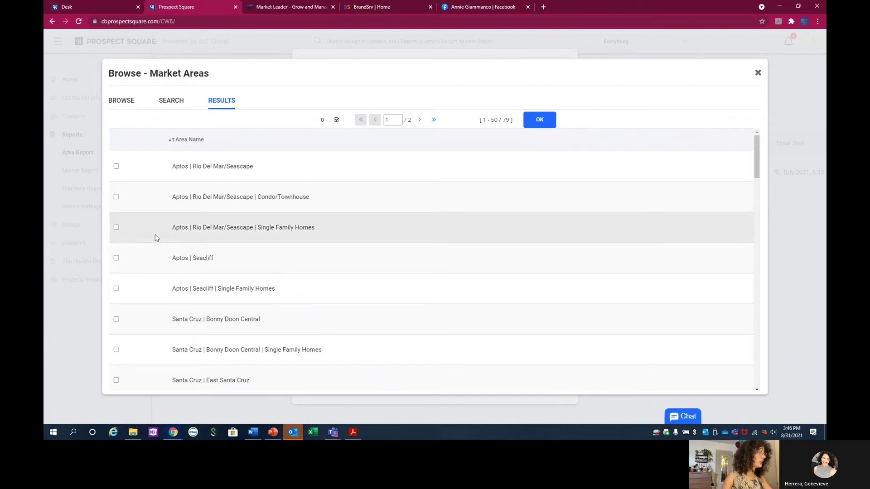
pyautogui.click(116, 228)
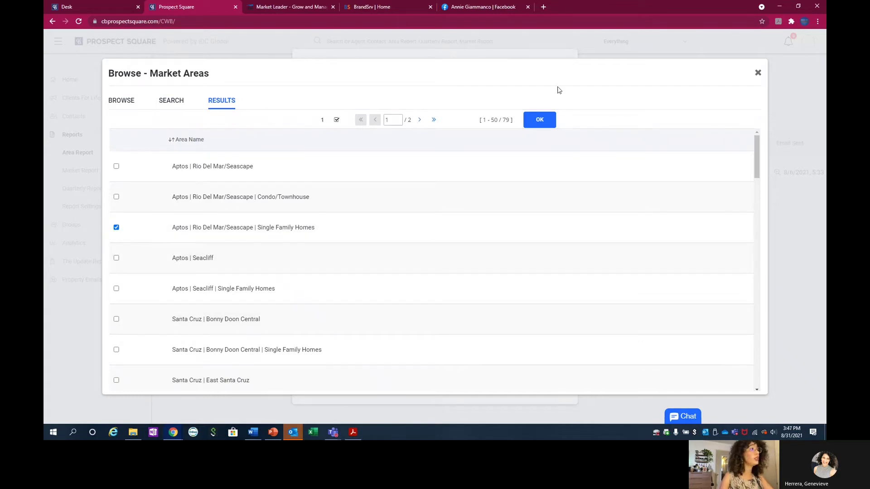
pyautogui.click(540, 119)
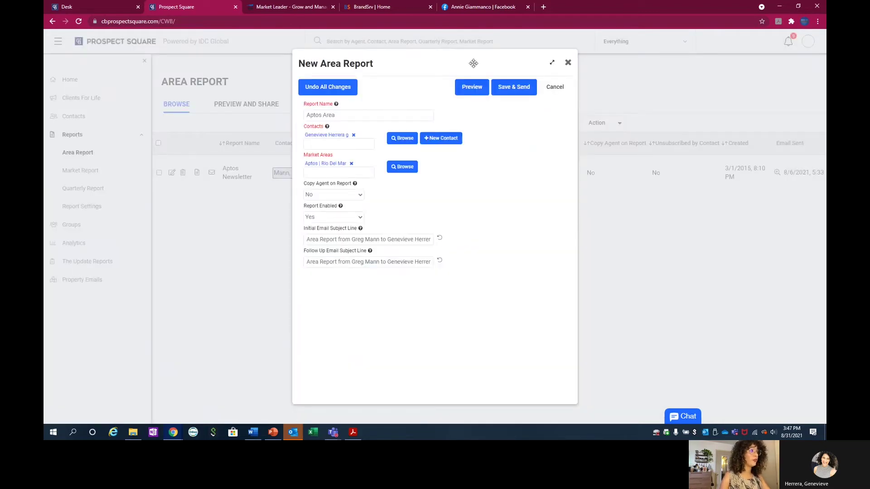
pyautogui.click(471, 87)
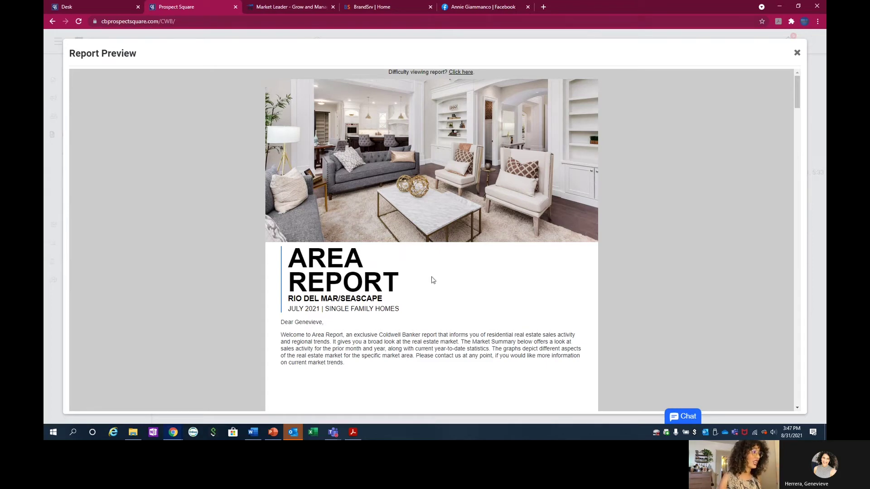
pyautogui.scroll(-2, 433, 280)
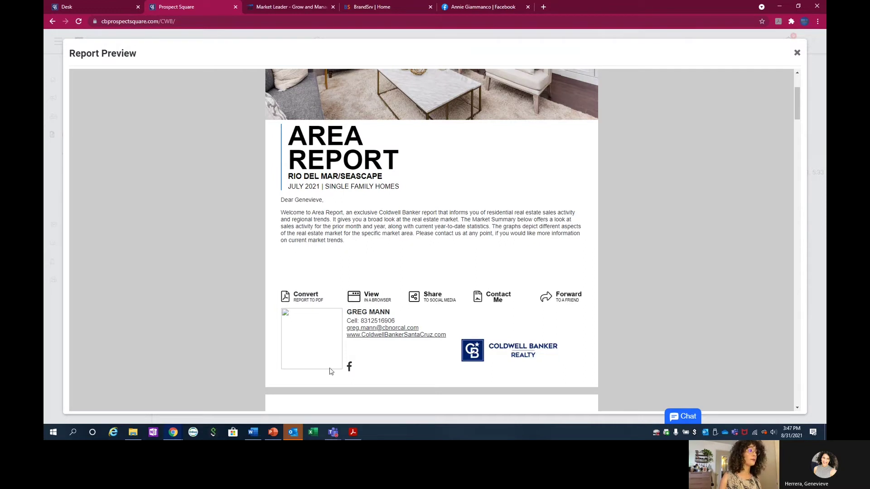
pyautogui.scroll(-4, 418, 327)
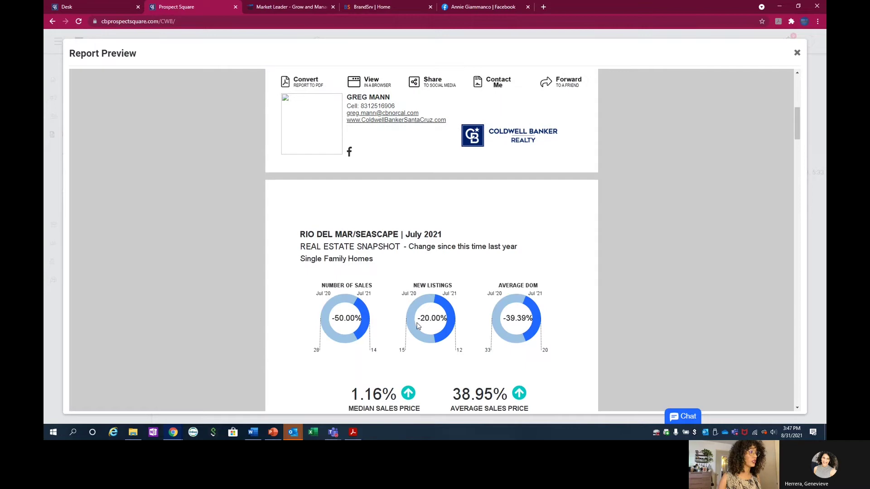
pyautogui.scroll(-2, 419, 326)
pyautogui.scroll(-2, 427, 293)
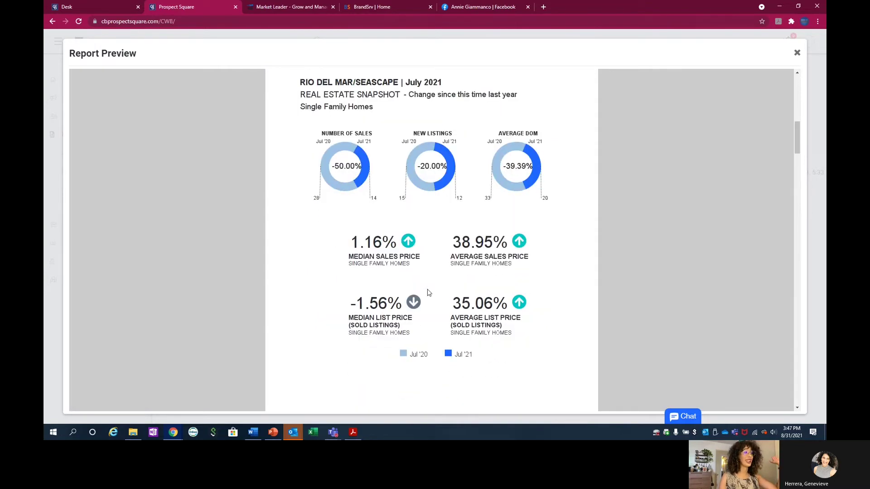
pyautogui.scroll(-2, 428, 293)
pyautogui.scroll(-4, 428, 292)
pyautogui.scroll(-3, 427, 293)
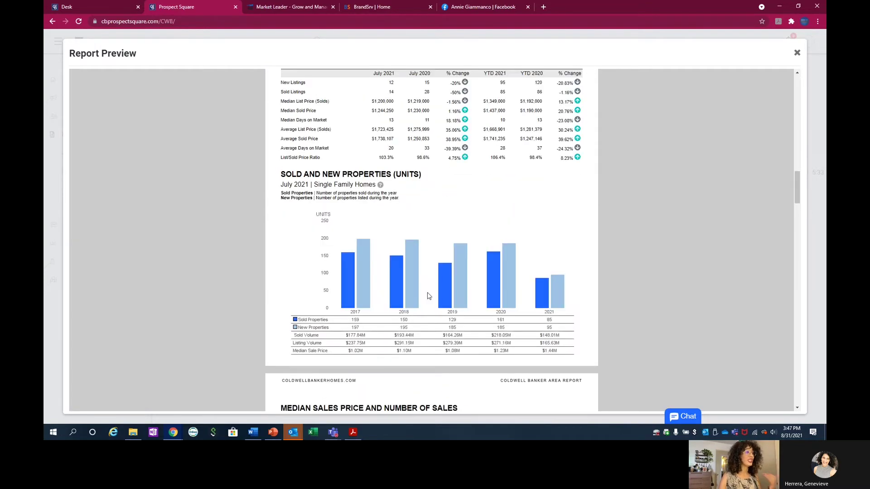
pyautogui.scroll(-1, 428, 295)
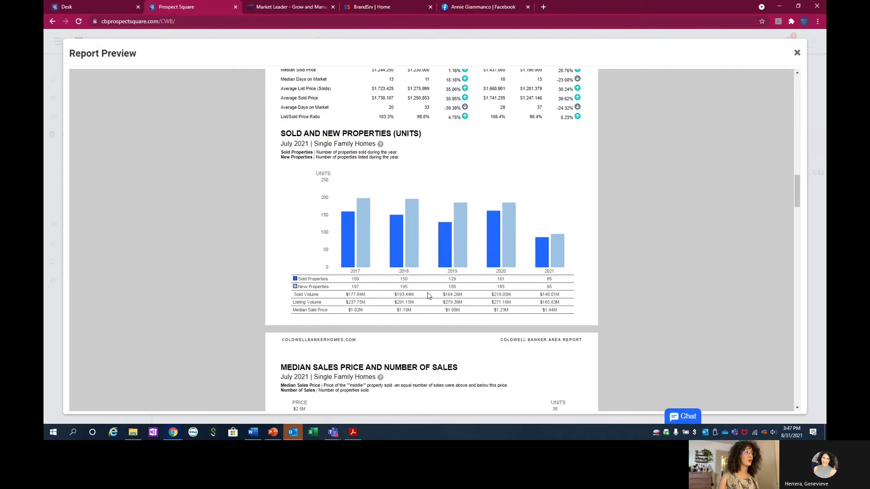
pyautogui.scroll(-1, 428, 295)
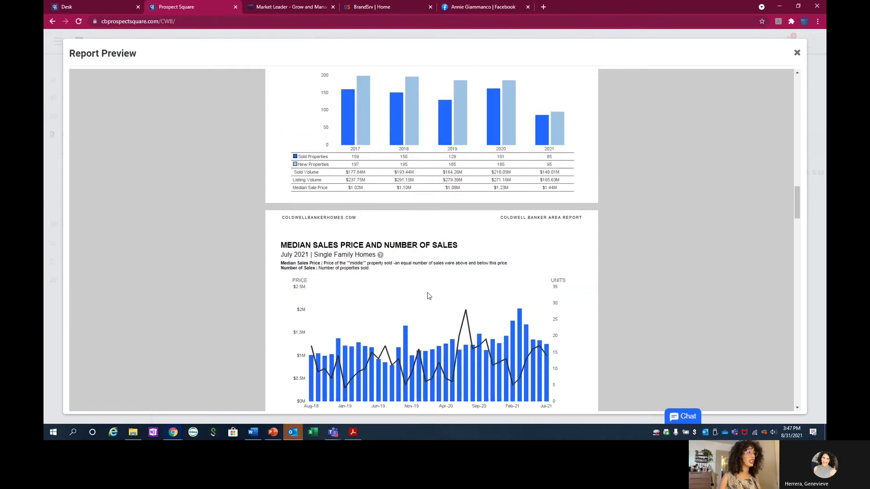
pyautogui.scroll(-3, 428, 296)
pyautogui.scroll(-3, 428, 296)
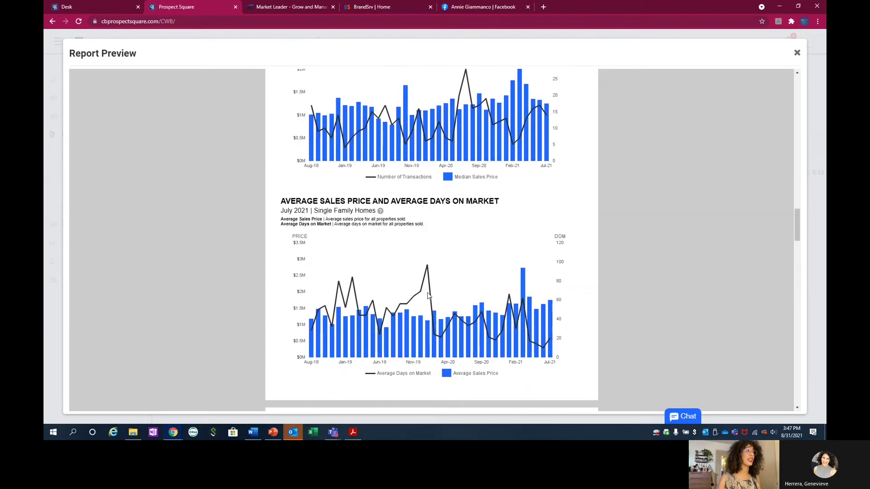
pyautogui.scroll(-2, 427, 295)
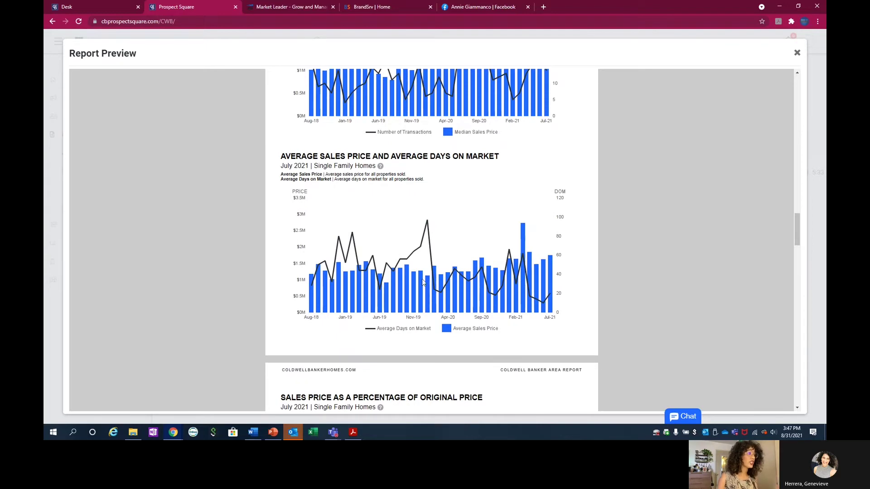
pyautogui.scroll(-3, 422, 279)
pyautogui.scroll(-3, 423, 278)
pyautogui.scroll(-3, 422, 279)
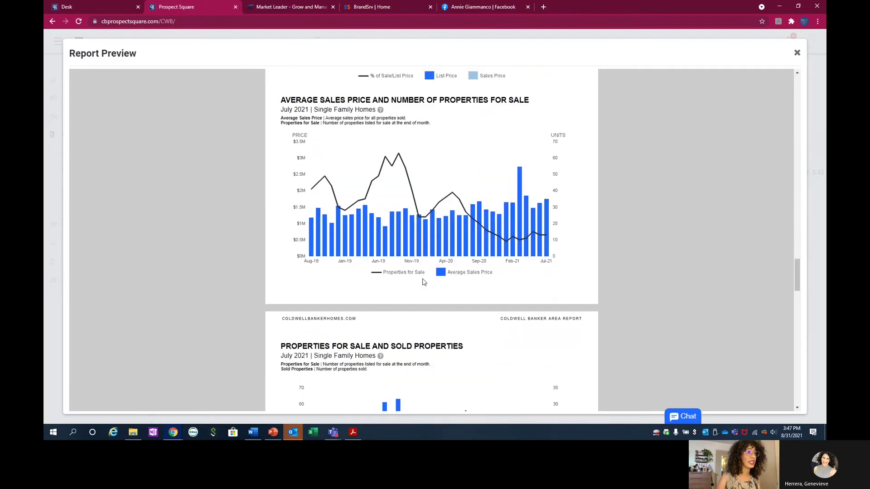
pyautogui.click(797, 53)
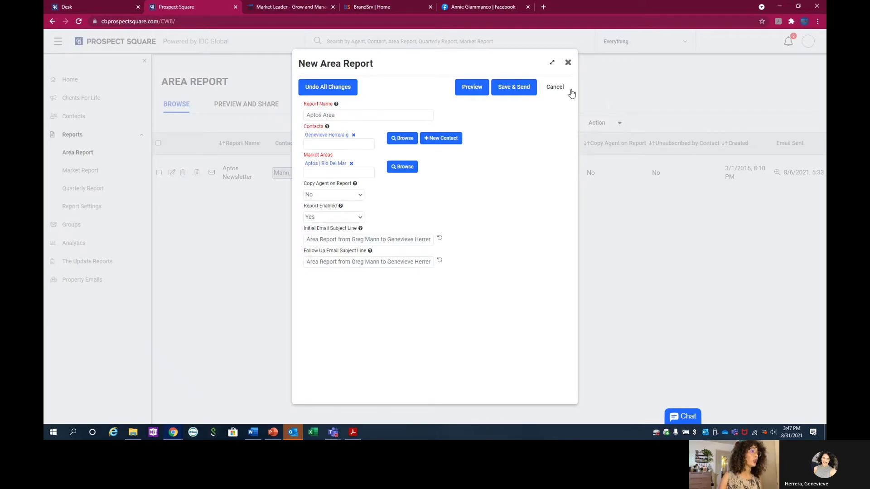
# Set Copy Agent on Report to Yes, then save and send the Aptos Area report
pyautogui.click(326, 197)
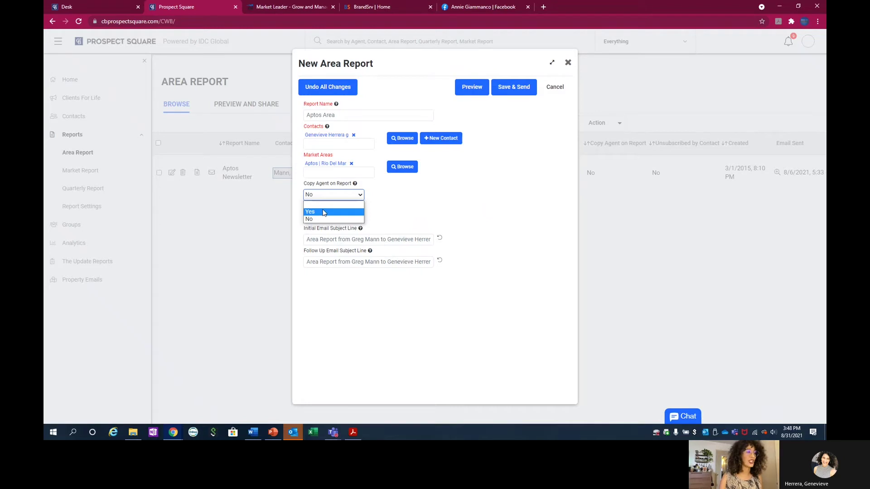
pyautogui.click(323, 213)
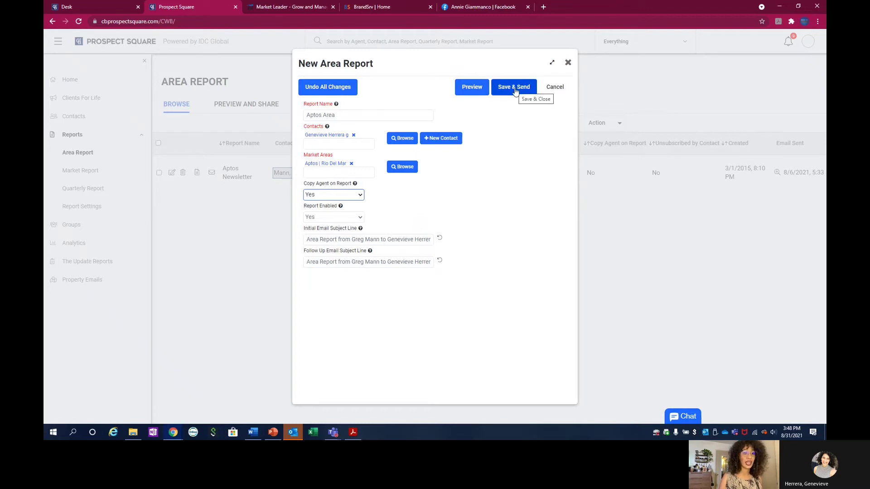
pyautogui.click(516, 90)
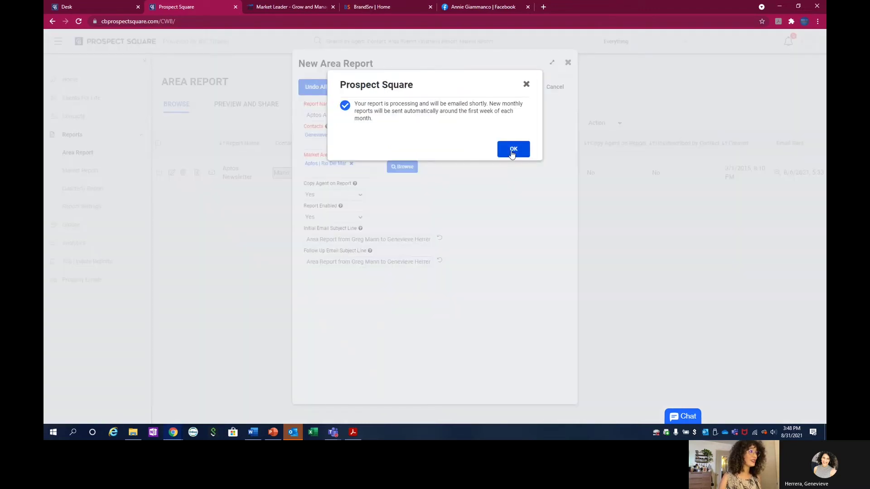
pyautogui.click(513, 149)
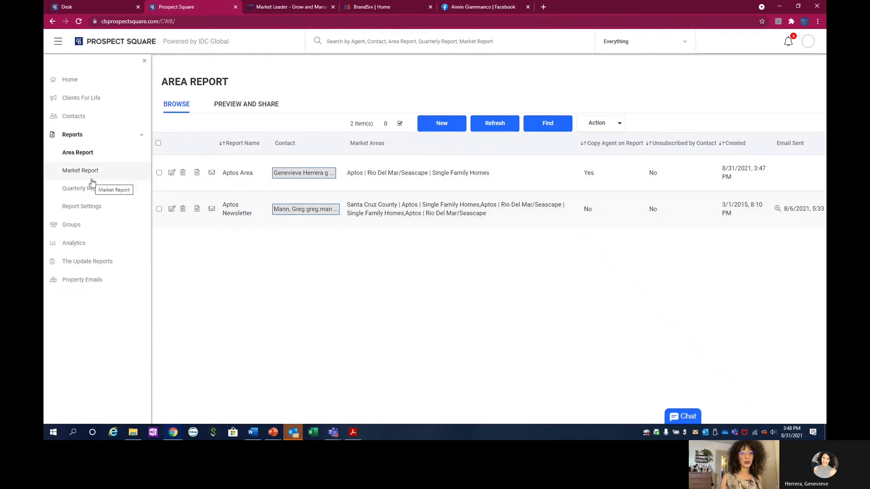
# Switch to the Market Report list and start a new market report
pyautogui.click(80, 170)
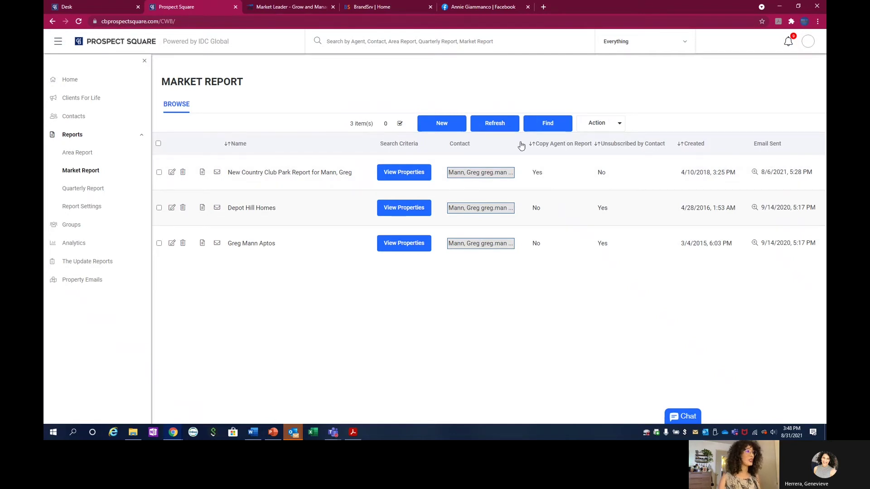
pyautogui.click(448, 125)
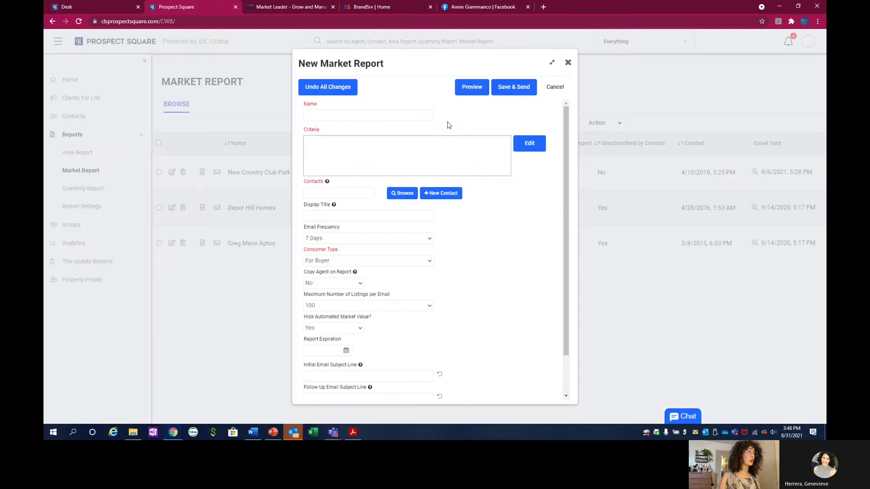
pyautogui.click(339, 115)
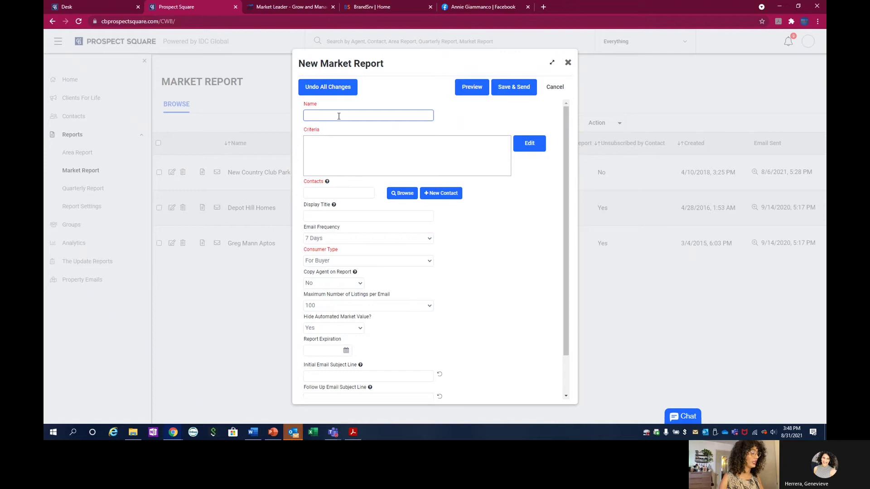
pyautogui.write('Ad')
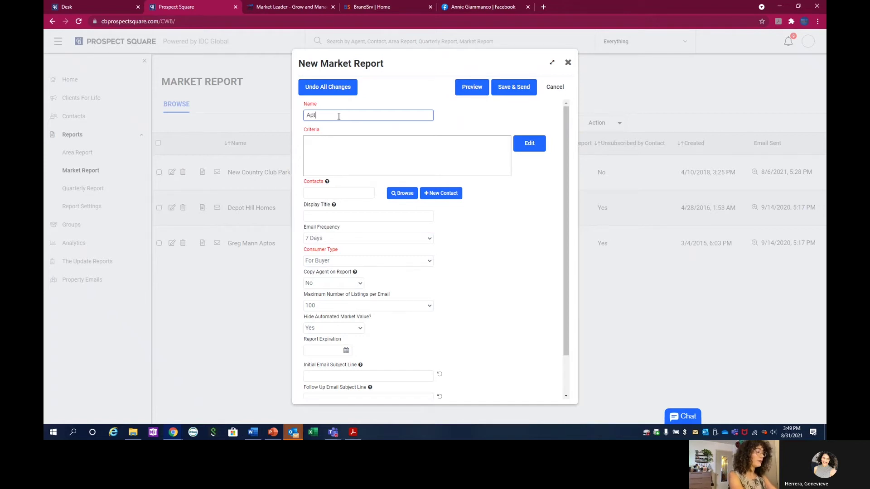
pyautogui.write('tos')
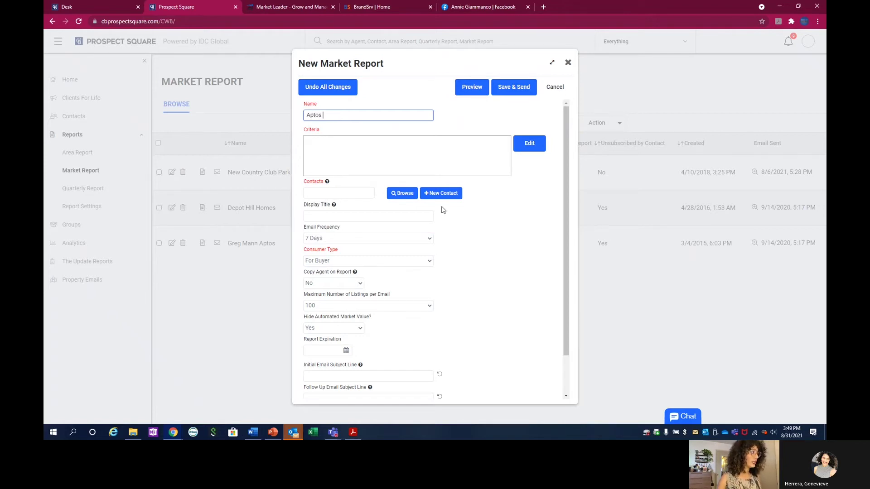
pyautogui.click(402, 193)
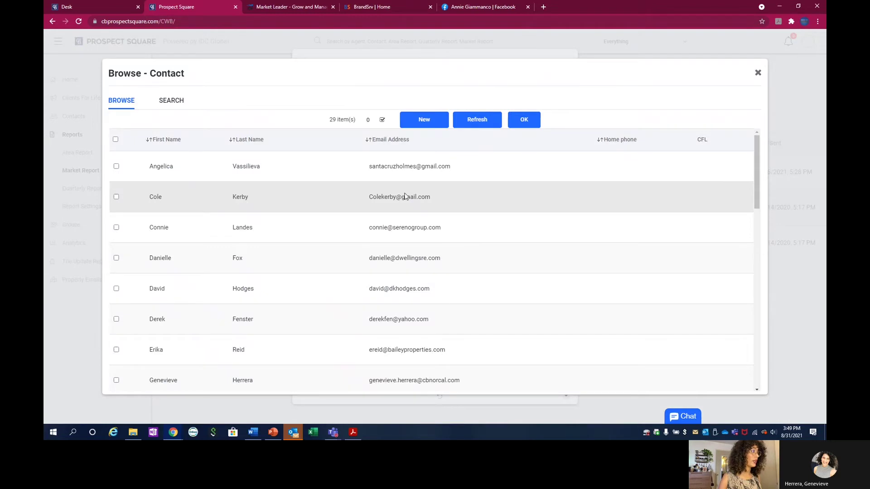
pyautogui.click(171, 100)
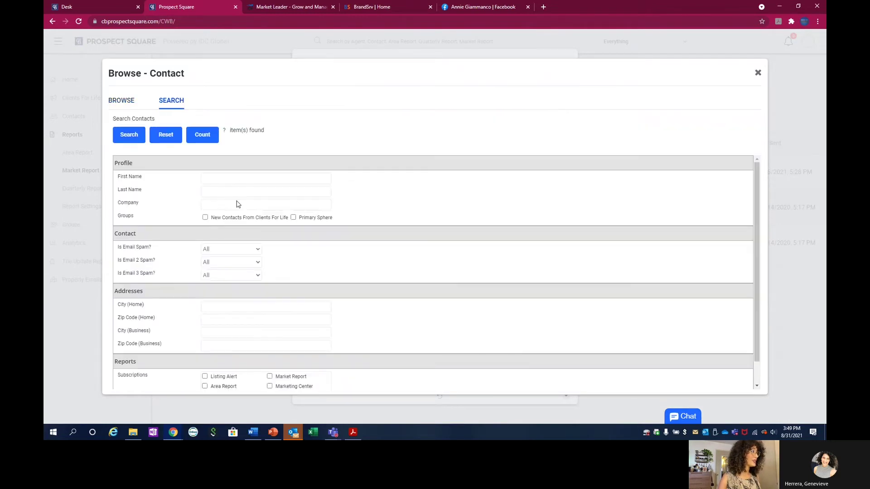
pyautogui.click(244, 178)
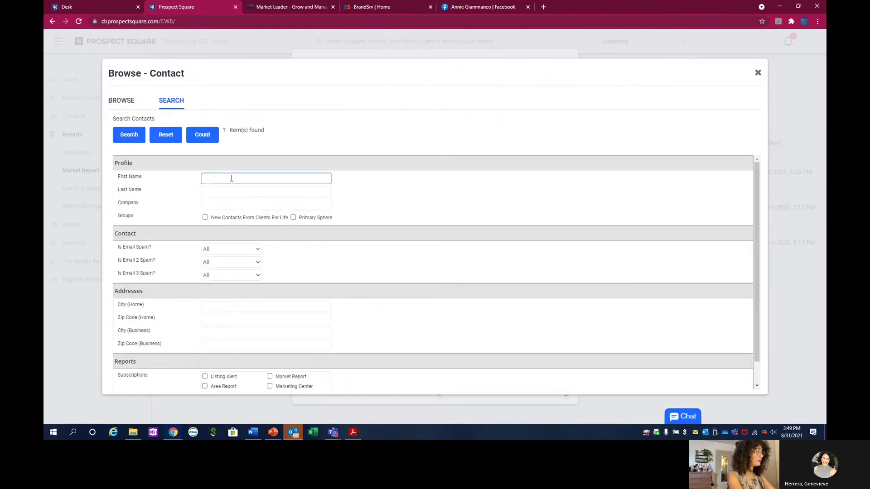
pyautogui.write('gen')
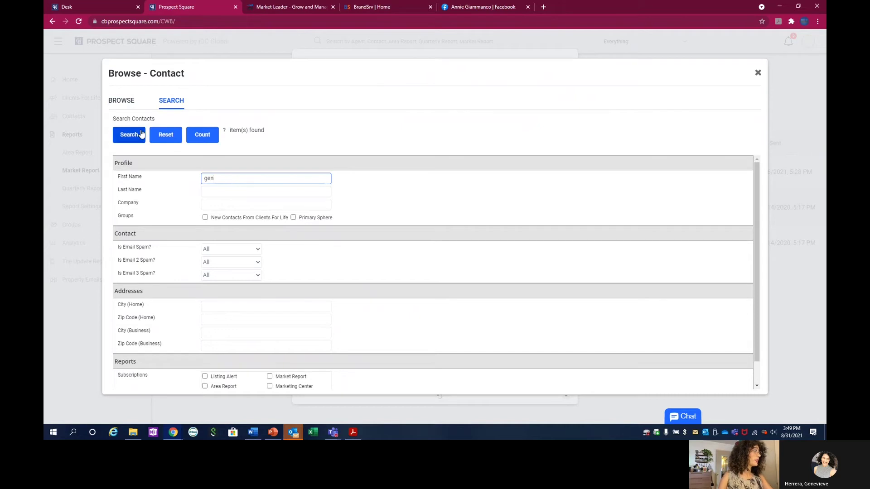
pyautogui.click(138, 135)
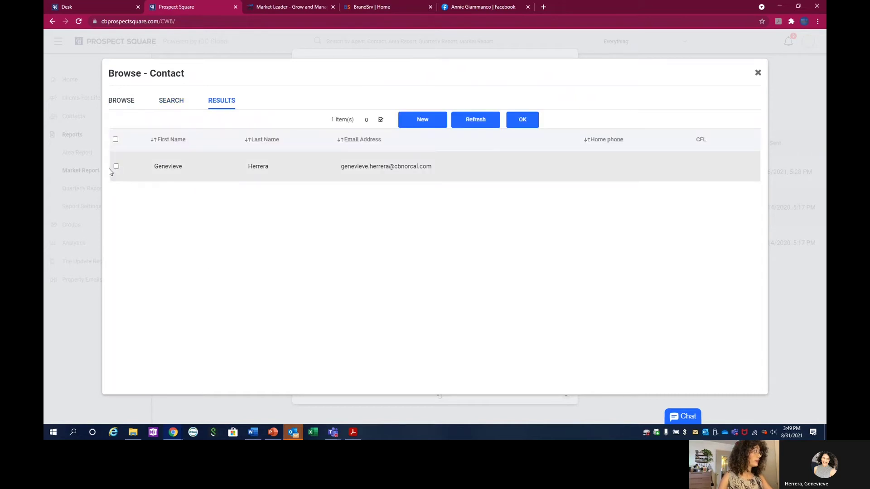
pyautogui.click(117, 166)
pyautogui.click(523, 118)
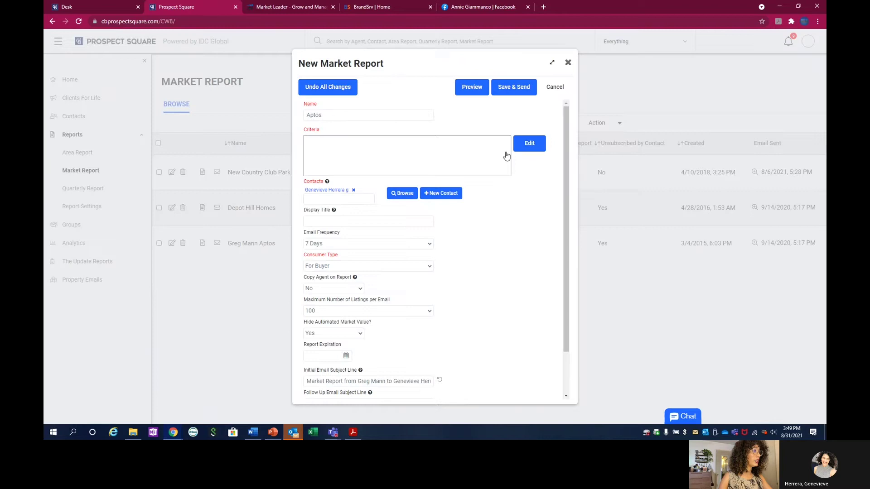
pyautogui.click(529, 144)
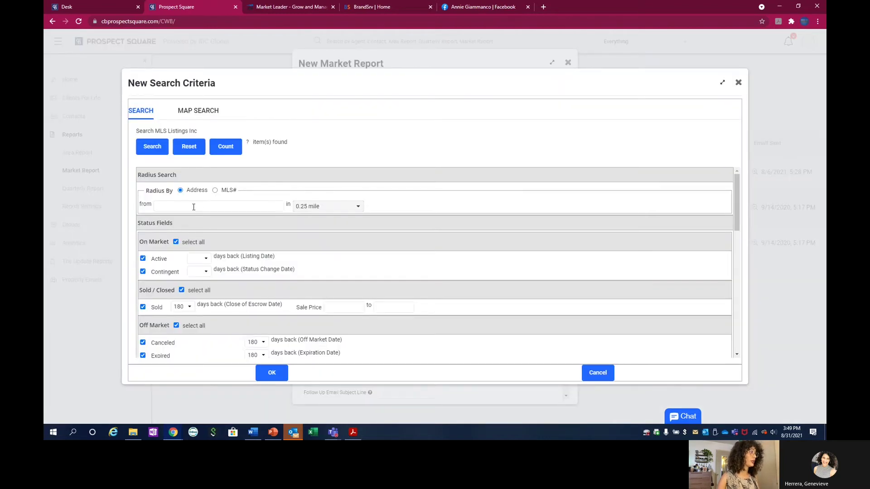
# Search zip 95001 and save Aptos, CA 95001, USA as the radius search centre
pyautogui.click(166, 205)
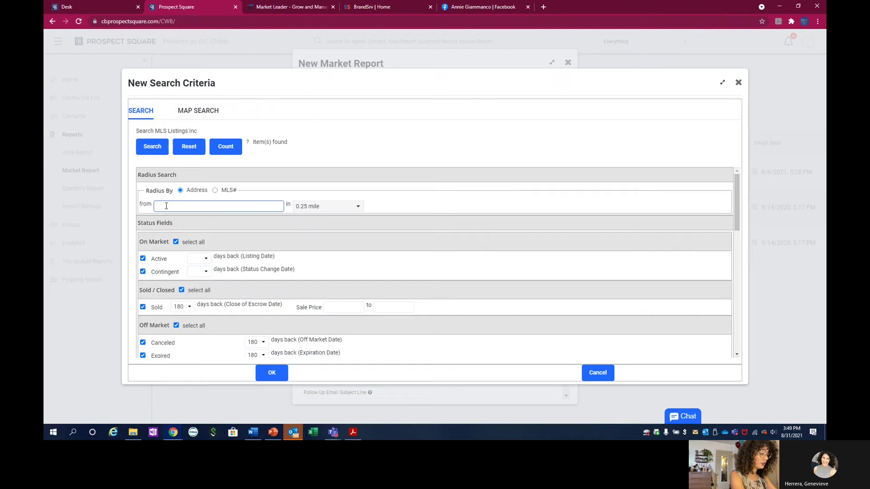
pyautogui.write('950')
pyautogui.write('61')
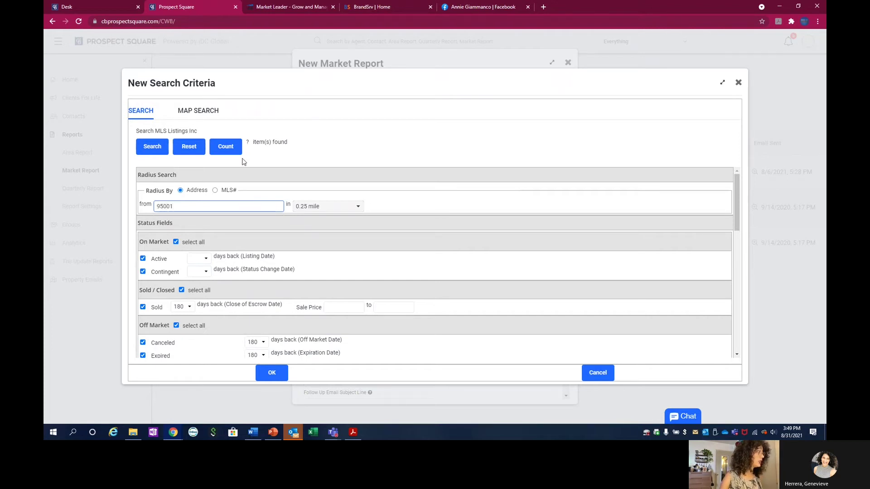
pyautogui.click(150, 147)
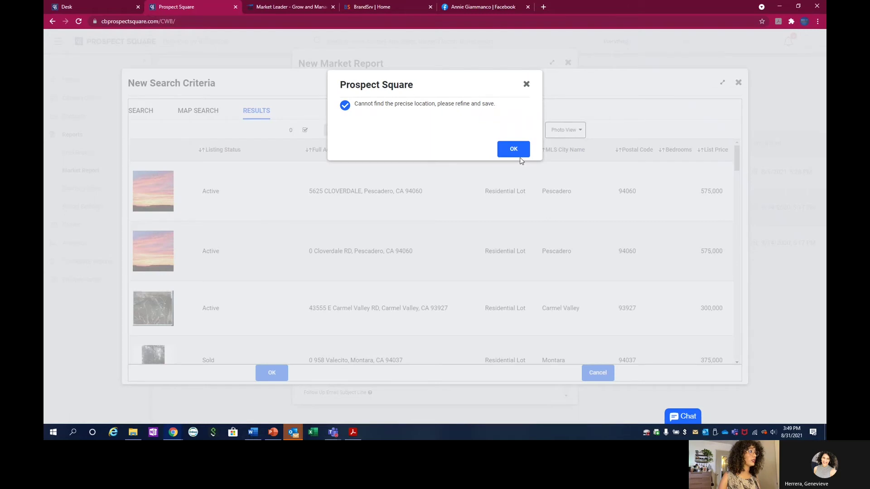
pyautogui.click(514, 149)
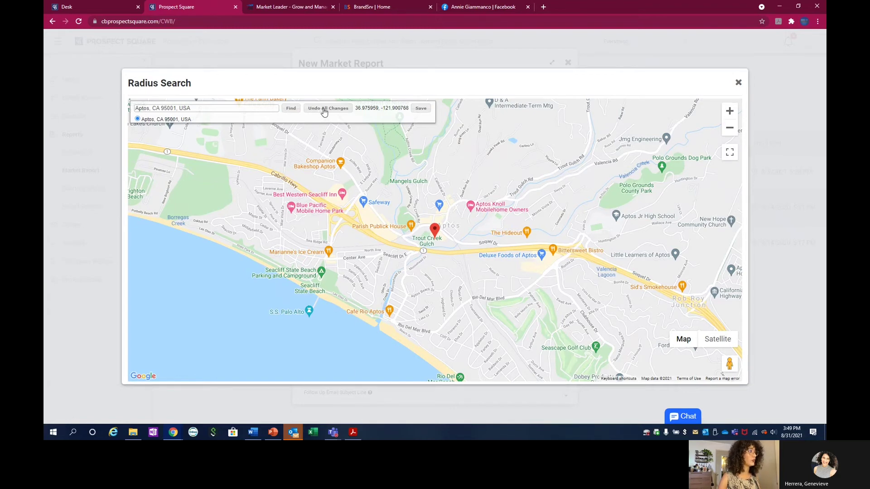
pyautogui.click(421, 109)
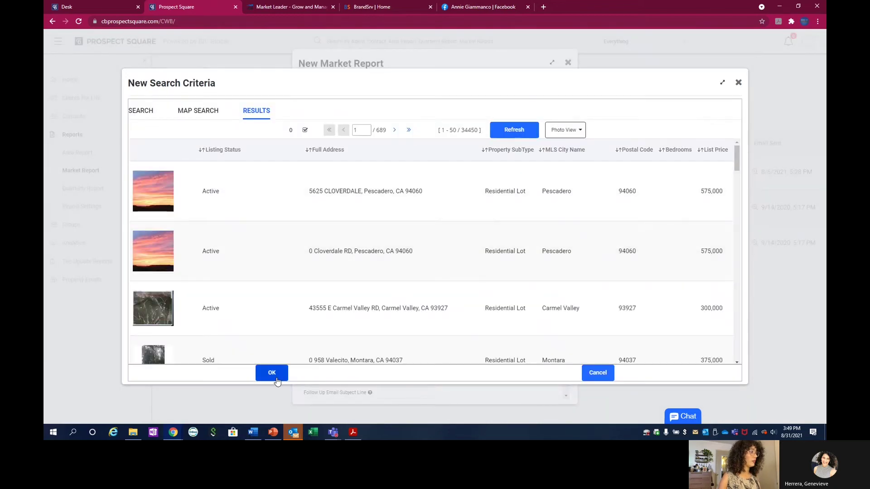
pyautogui.click(141, 110)
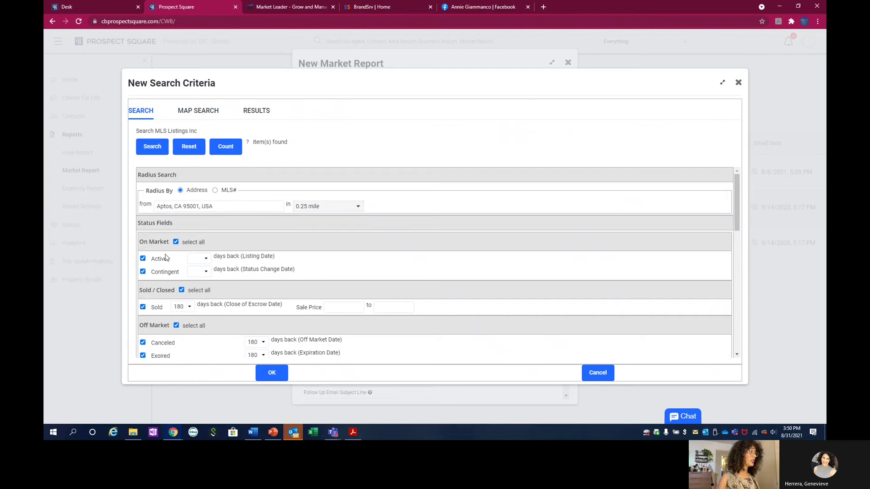
# Untick Sold/Closed, Off Market, Contingent and Pending so only Active listings remain
pyautogui.click(183, 291)
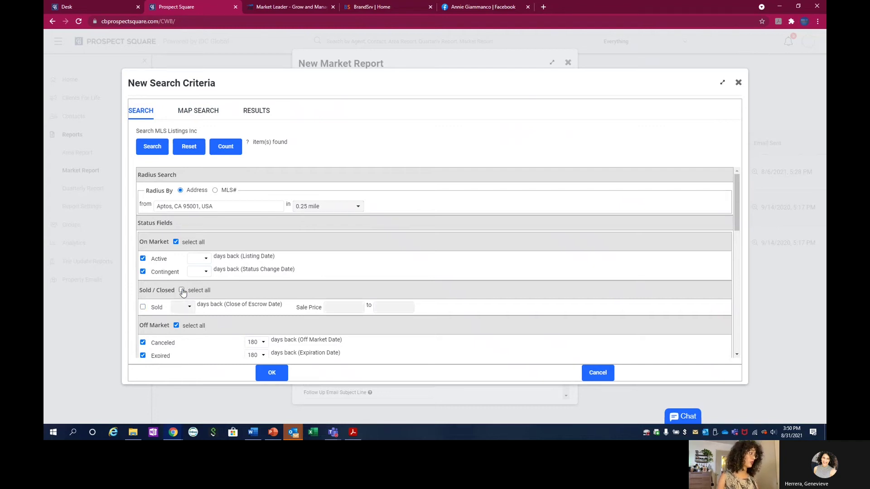
pyautogui.click(176, 326)
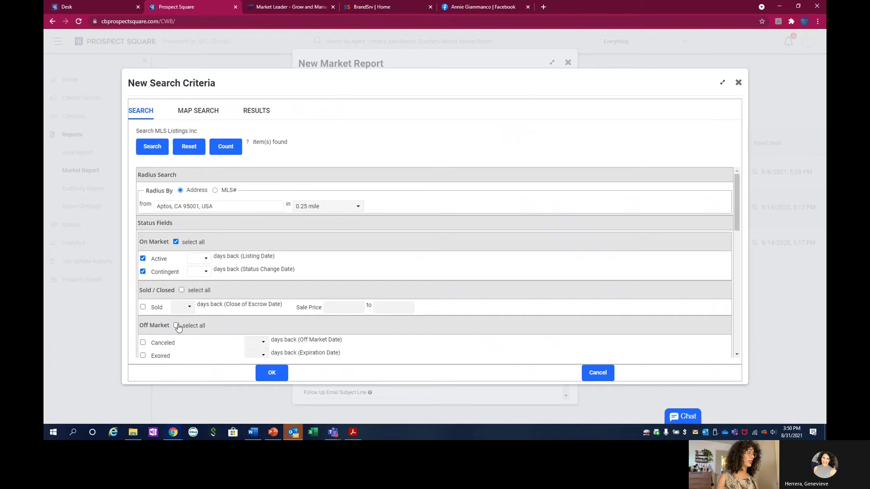
pyautogui.click(143, 271)
pyautogui.scroll(-1, 144, 274)
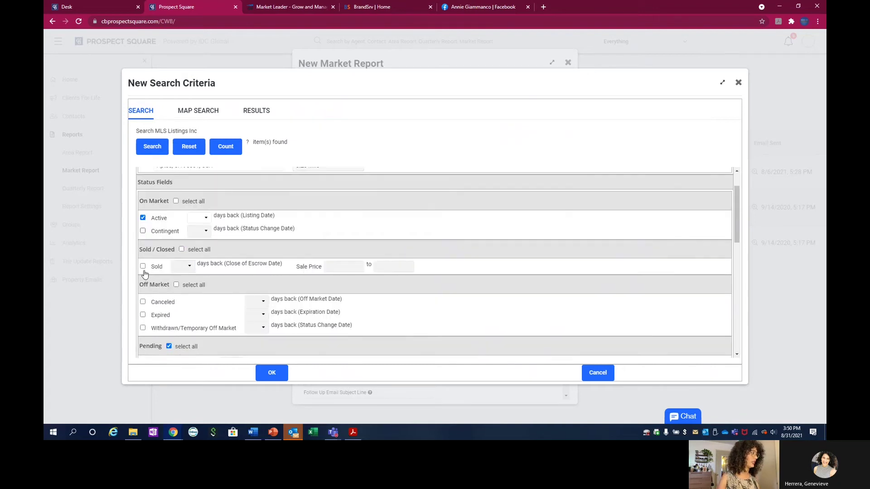
pyautogui.scroll(-2, 145, 273)
pyautogui.click(169, 264)
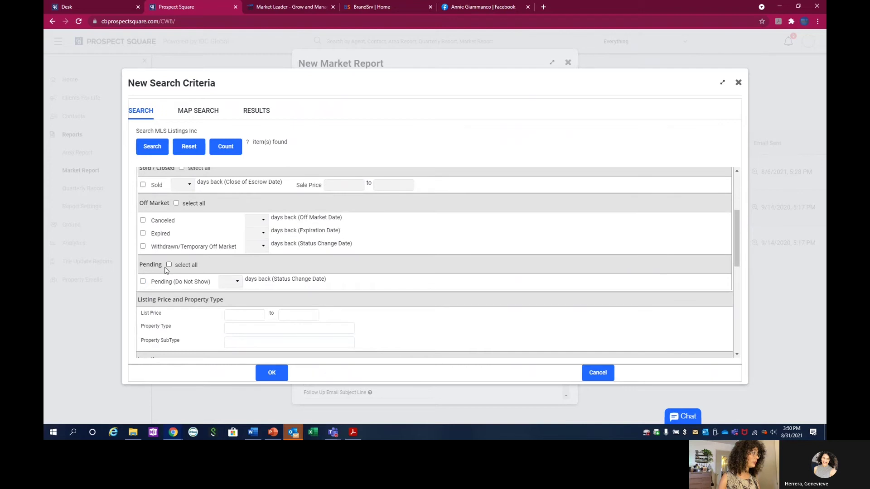
pyautogui.scroll(-1, 163, 294)
pyautogui.scroll(-1, 166, 278)
pyautogui.scroll(-2, 211, 272)
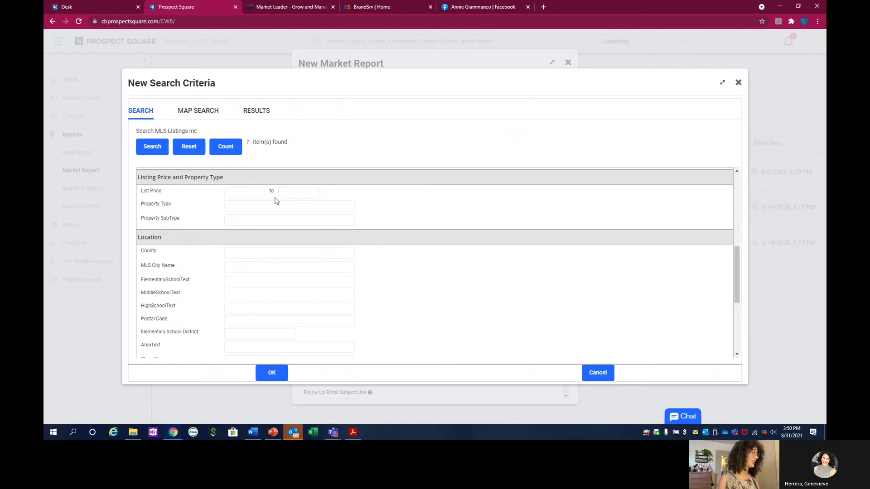
pyautogui.scroll(-3, 275, 199)
pyautogui.scroll(-3, 204, 258)
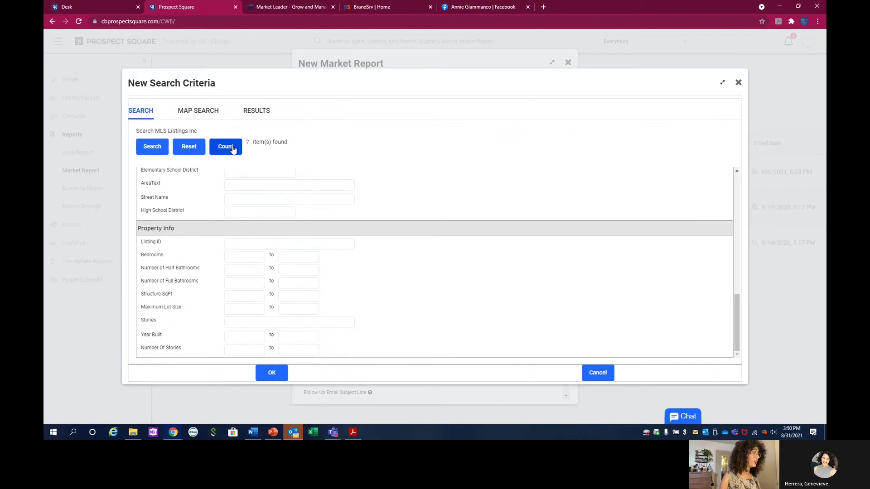
pyautogui.scroll(3, 184, 315)
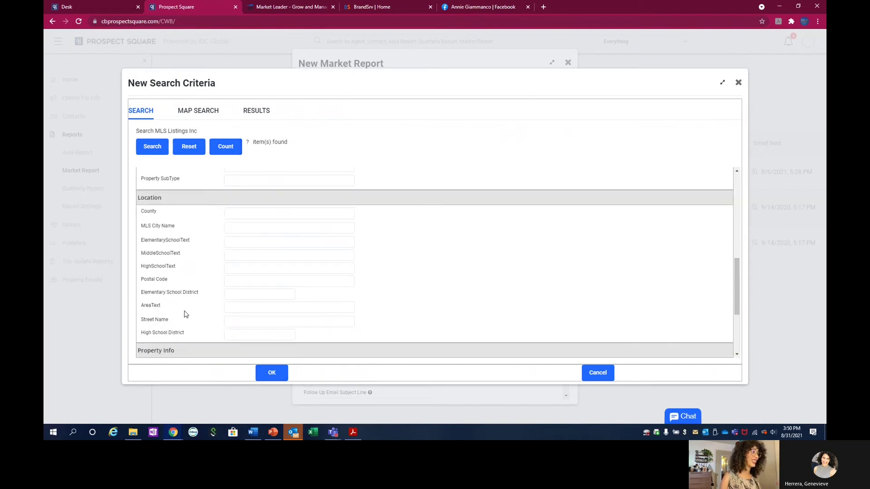
pyautogui.scroll(2, 184, 315)
pyautogui.scroll(2, 207, 285)
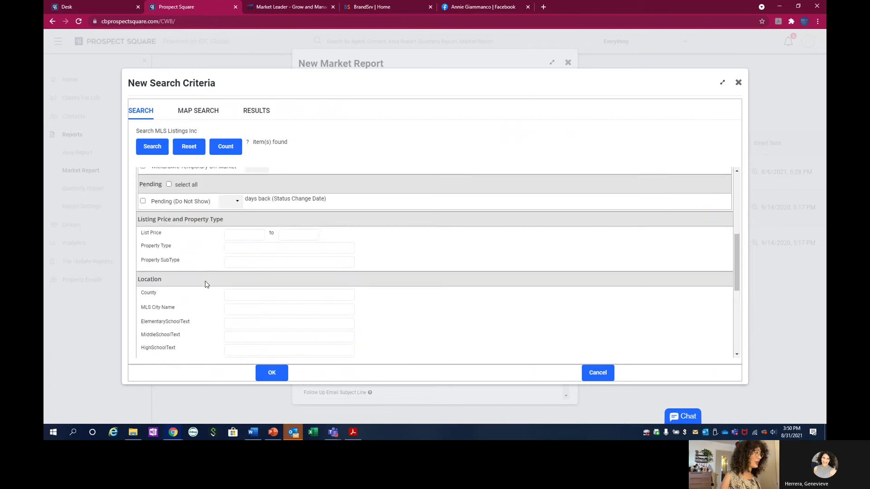
pyautogui.scroll(5, 299, 231)
# Set the search radius to 10 miles and count the matching listings
pyautogui.click(358, 206)
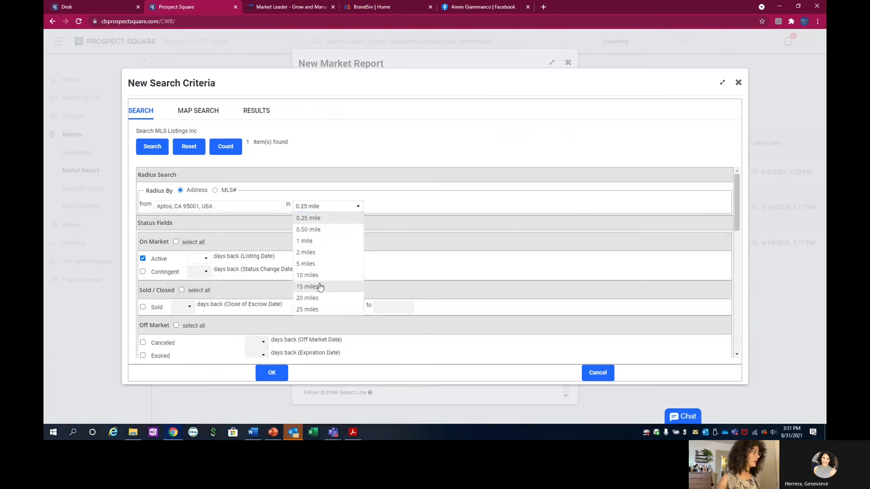
pyautogui.click(320, 276)
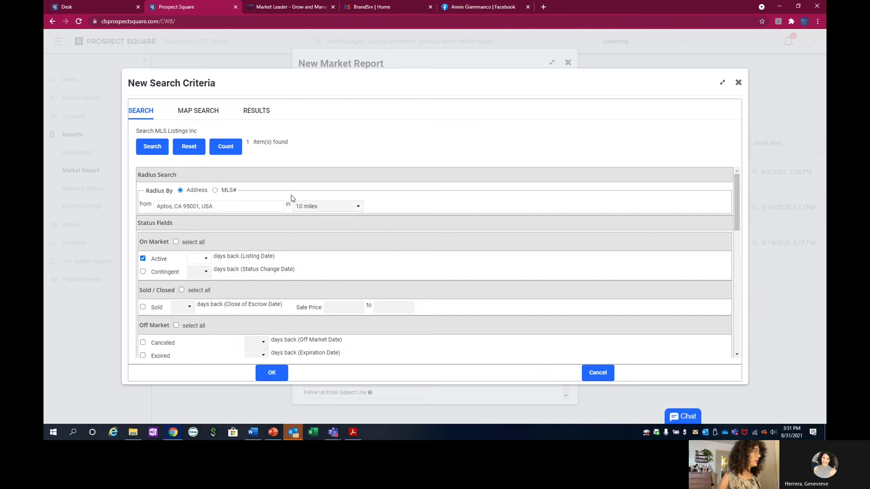
pyautogui.click(226, 146)
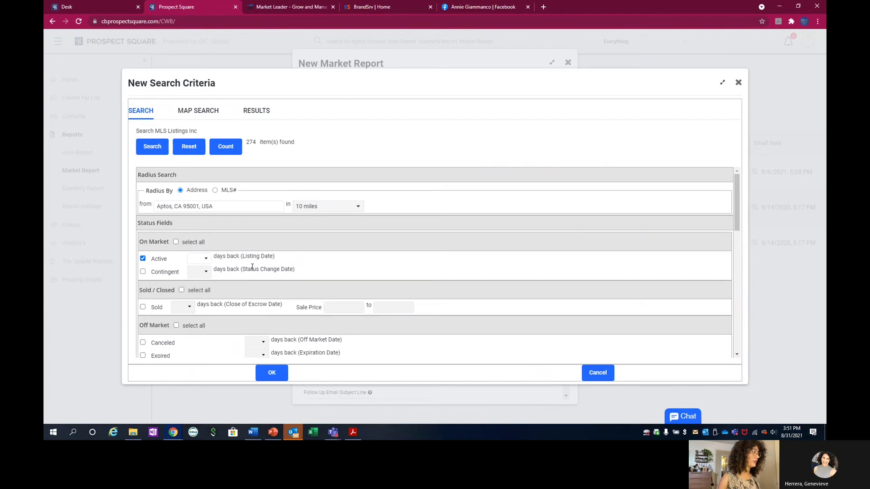
pyautogui.scroll(-3, 253, 255)
pyautogui.scroll(-3, 253, 255)
pyautogui.scroll(-2, 244, 272)
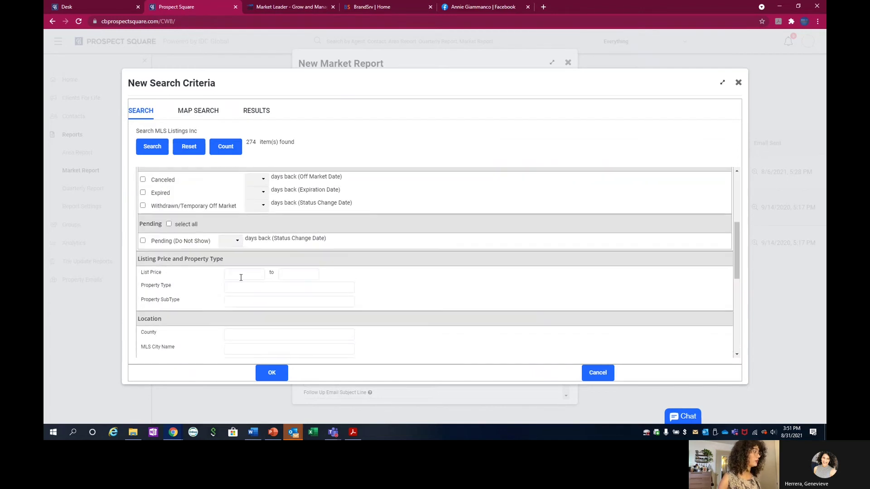
# Add a 1,000,000 minimum list price, recount, and apply the criteria to the report
pyautogui.click(241, 275)
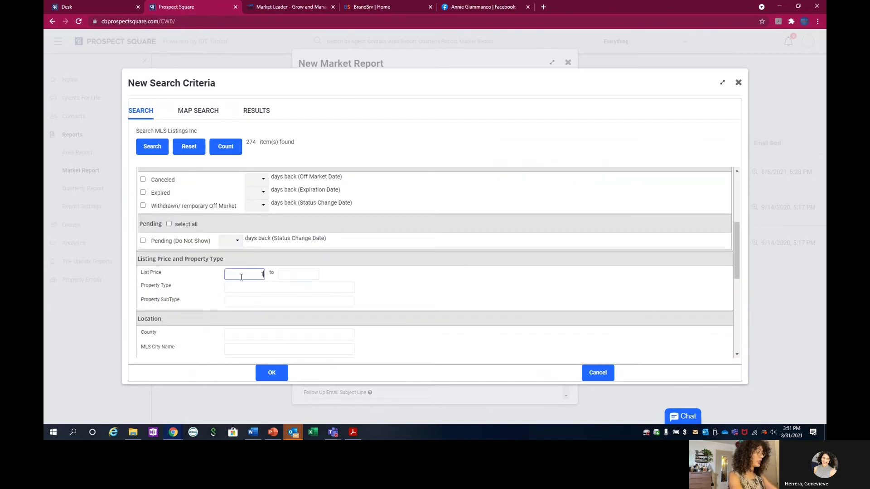
pyautogui.write('1000')
pyautogui.write('00')
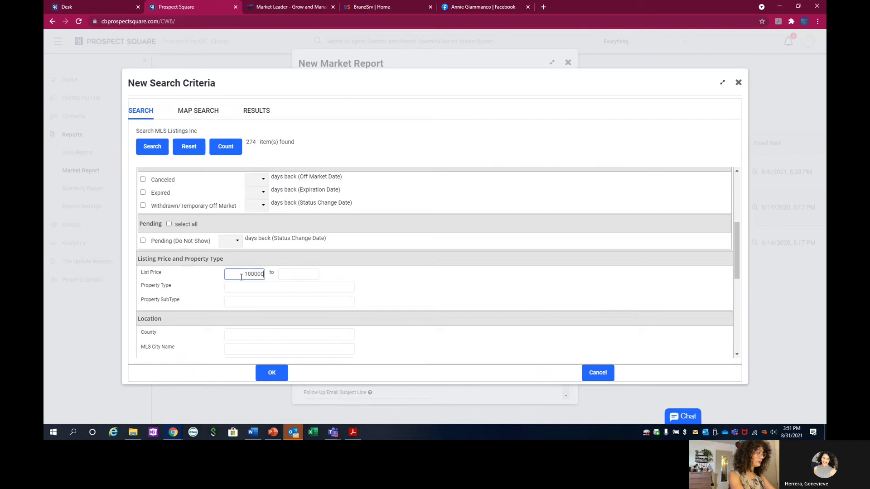
pyautogui.click(234, 288)
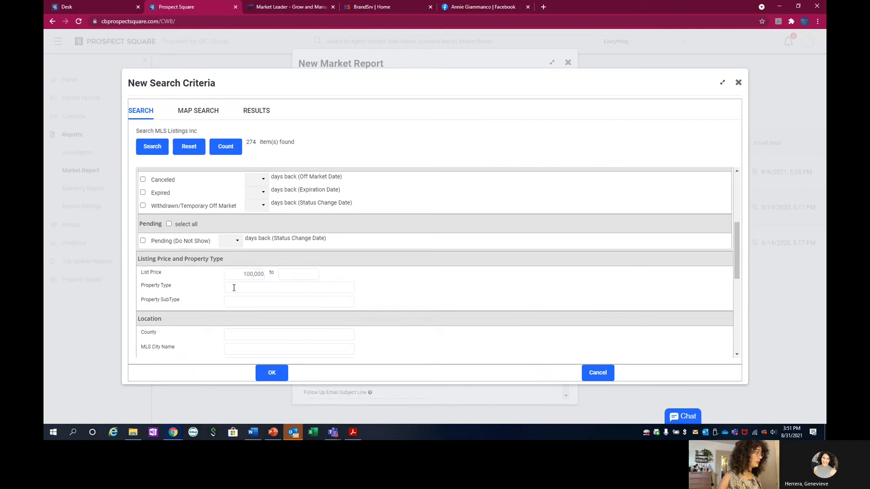
pyautogui.click(261, 274)
pyautogui.write('0')
pyautogui.click(191, 301)
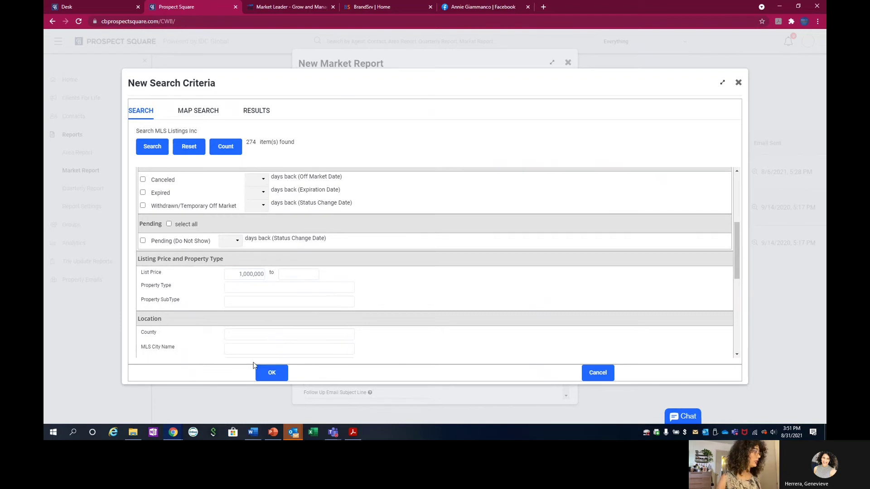
pyautogui.click(225, 146)
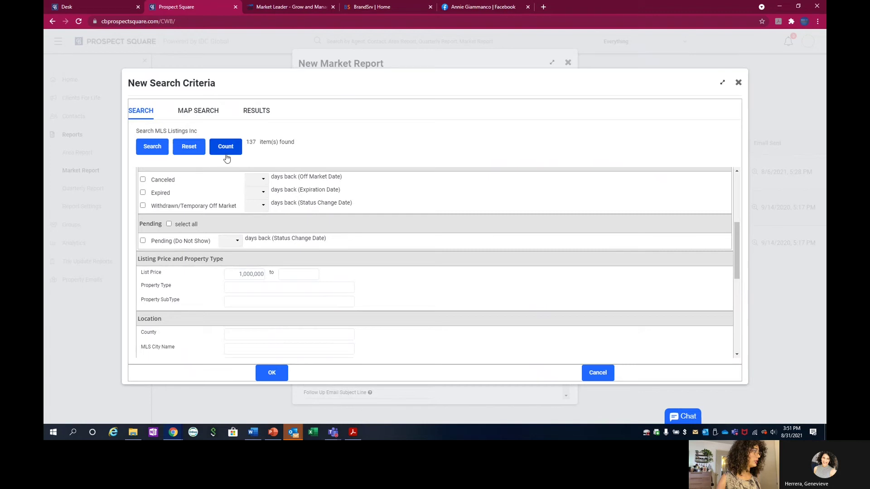
pyautogui.click(272, 373)
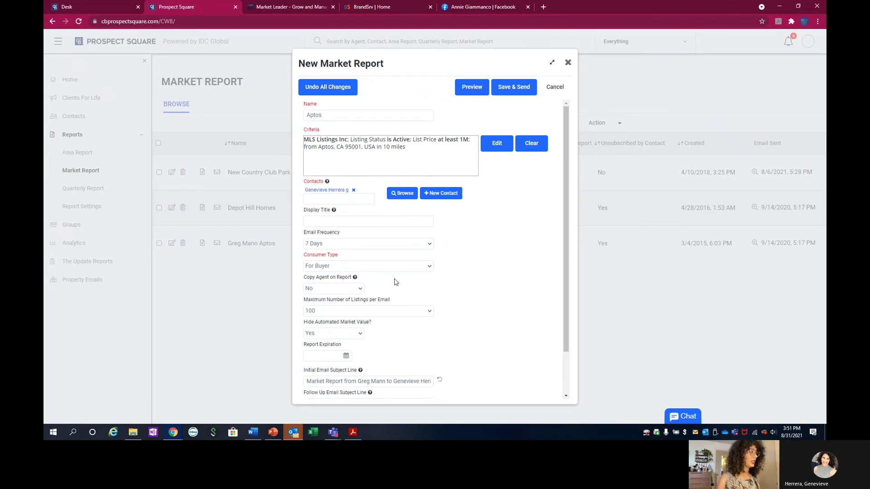
pyautogui.click(368, 266)
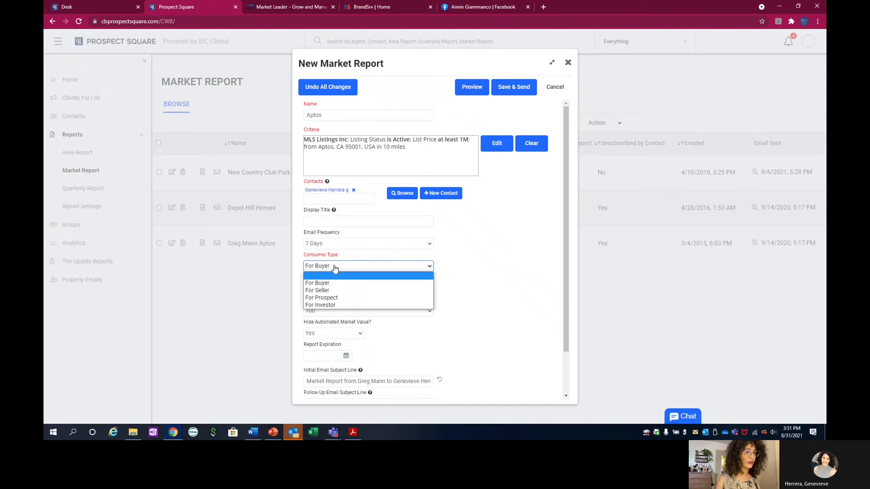
pyautogui.click(334, 267)
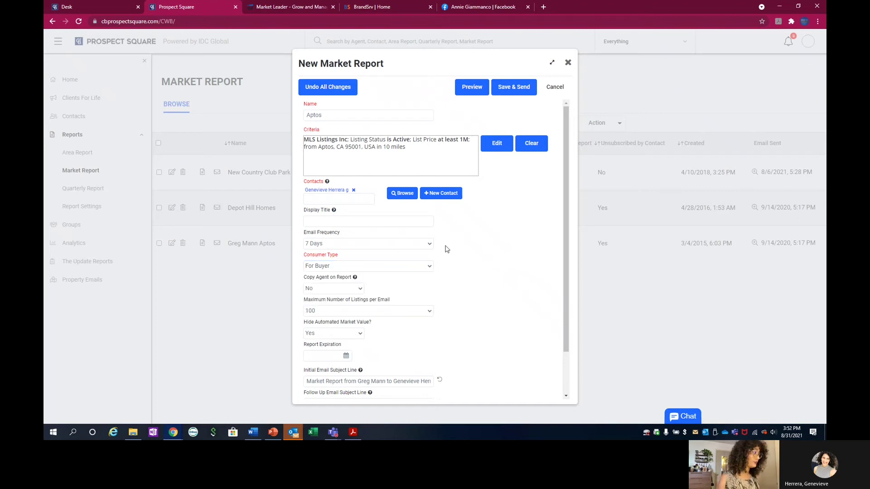
pyautogui.click(332, 289)
pyautogui.click(320, 306)
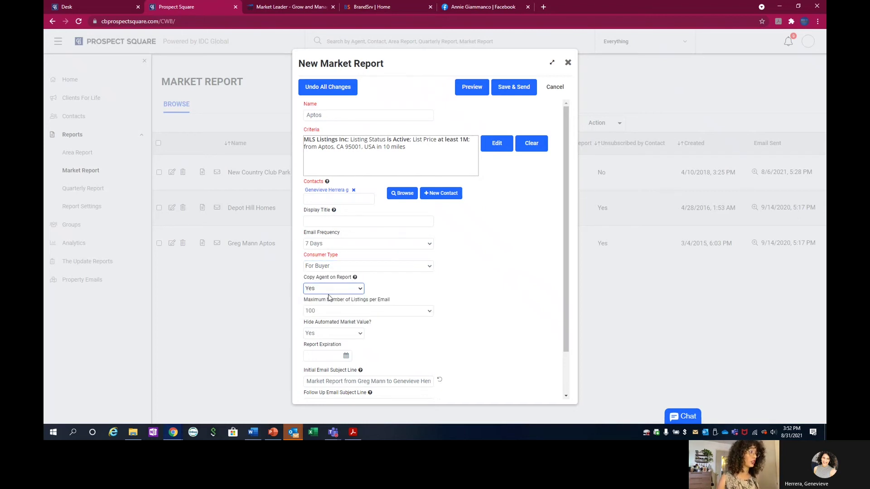
pyautogui.scroll(-2, 507, 320)
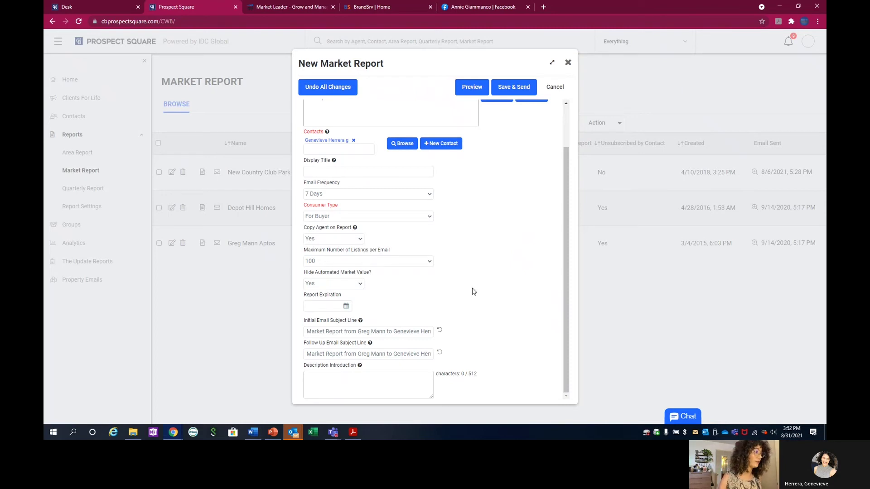
pyautogui.click(352, 375)
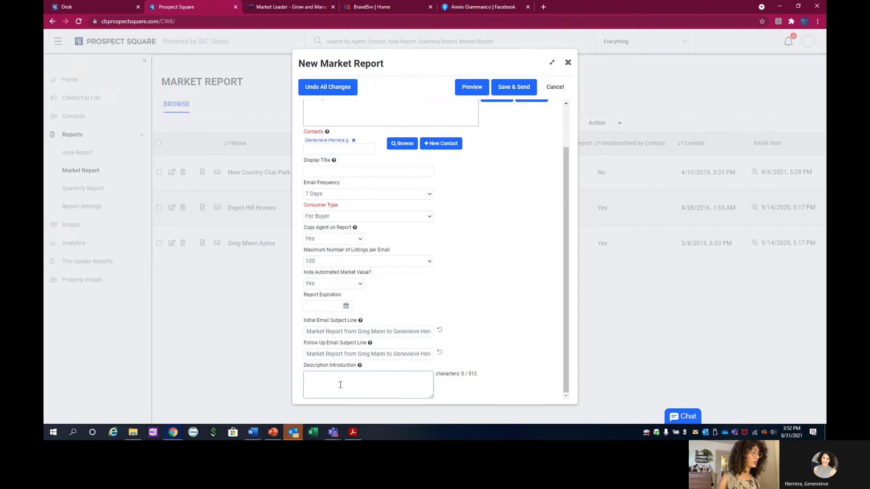
pyautogui.click(416, 349)
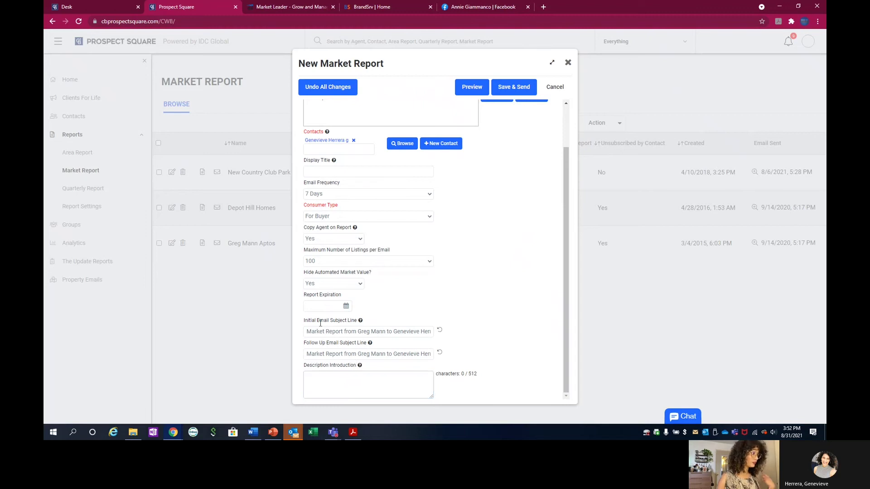
pyautogui.click(354, 331)
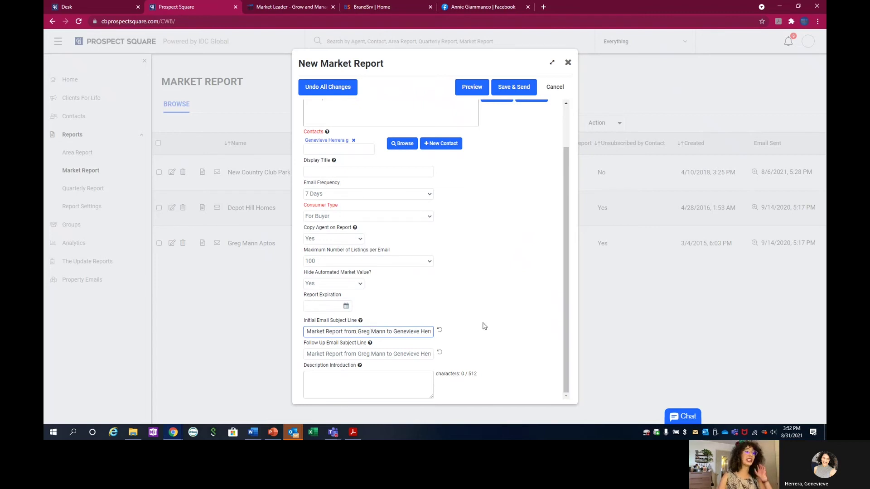
pyautogui.scroll(3, 483, 326)
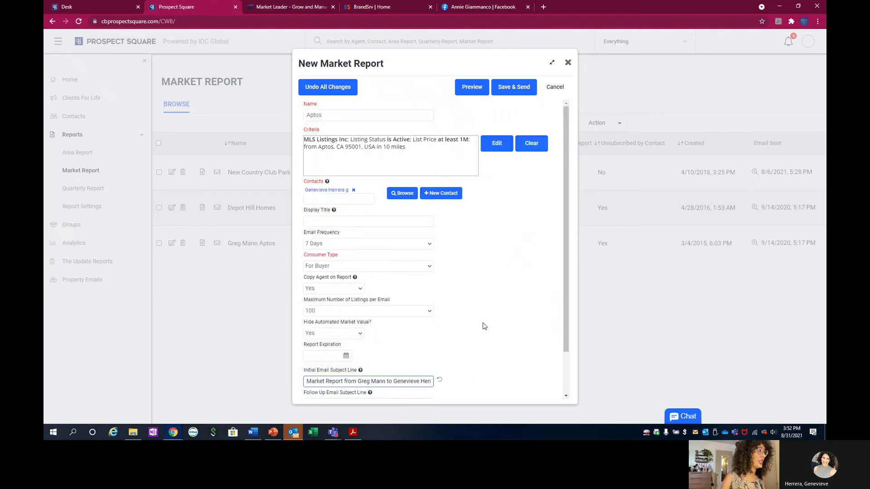
# Preview the Aptos market report from the New Market Report dialog
pyautogui.click(472, 86)
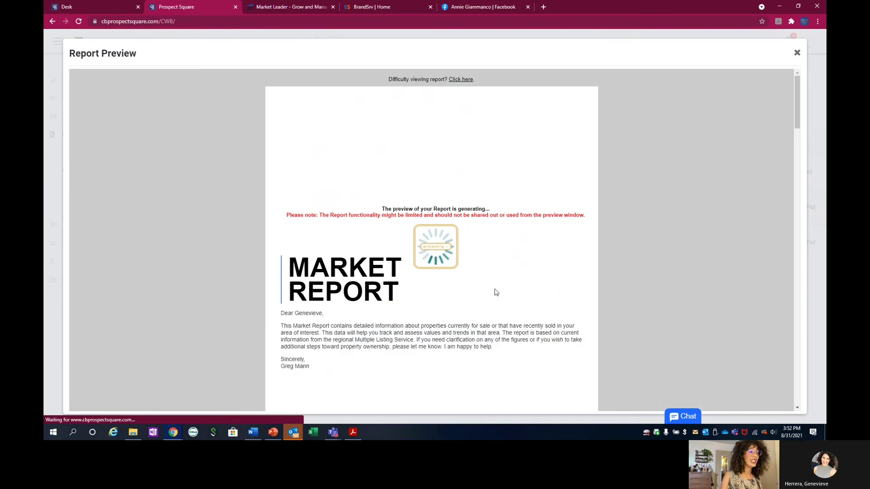
pyautogui.scroll(-1, 494, 299)
pyautogui.scroll(-4, 494, 299)
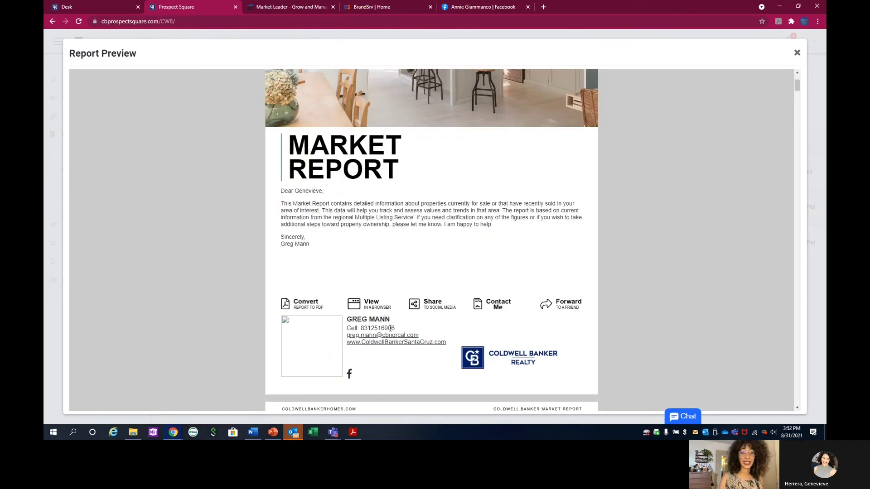
pyautogui.scroll(-1, 390, 330)
pyautogui.scroll(-3, 389, 330)
pyautogui.scroll(-3, 390, 329)
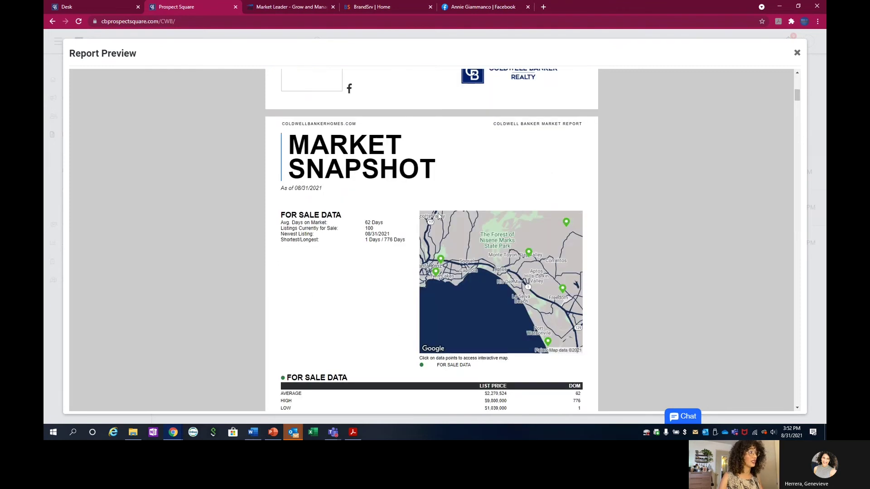
pyautogui.scroll(-2, 390, 327)
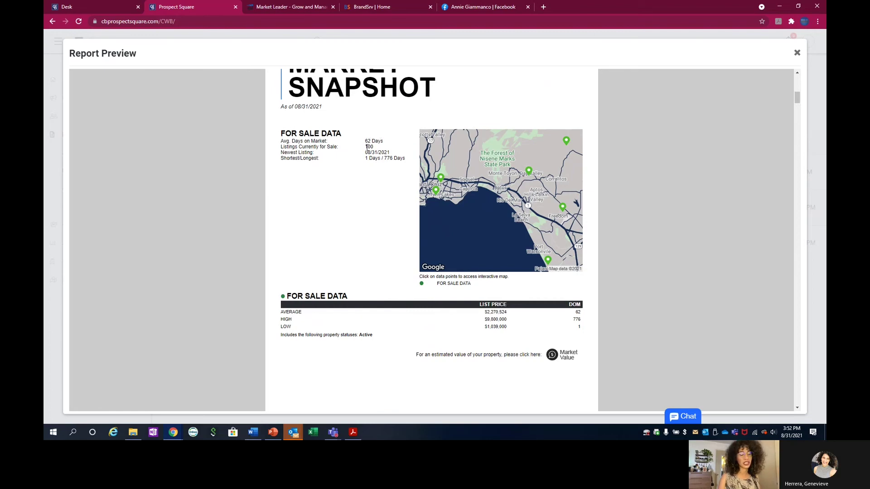
pyautogui.scroll(-5, 367, 233)
pyautogui.scroll(-2, 341, 239)
pyautogui.scroll(-2, 327, 245)
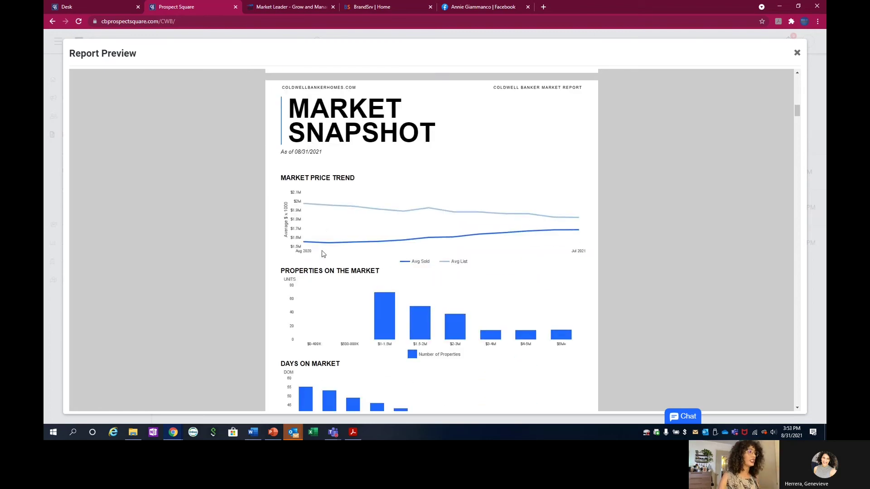
pyautogui.scroll(-3, 322, 252)
pyautogui.scroll(-4, 322, 252)
pyautogui.scroll(-4, 322, 252)
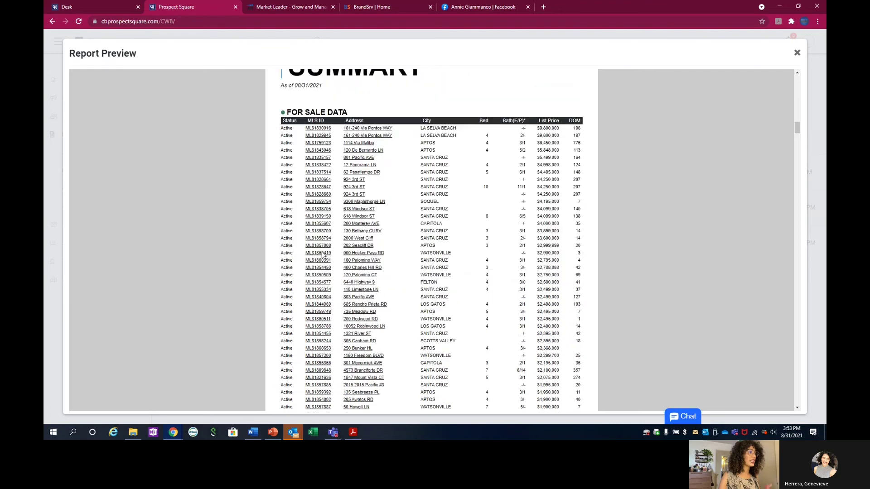
pyautogui.scroll(-3, 322, 252)
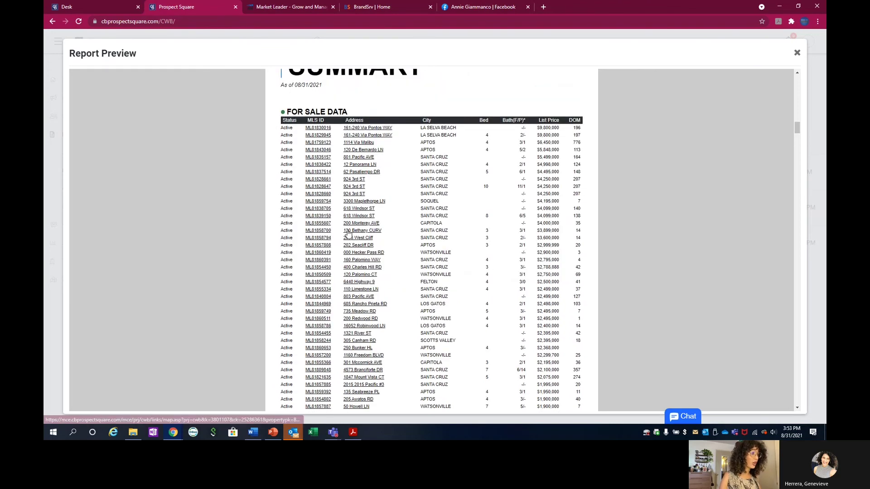
pyautogui.scroll(-3, 340, 238)
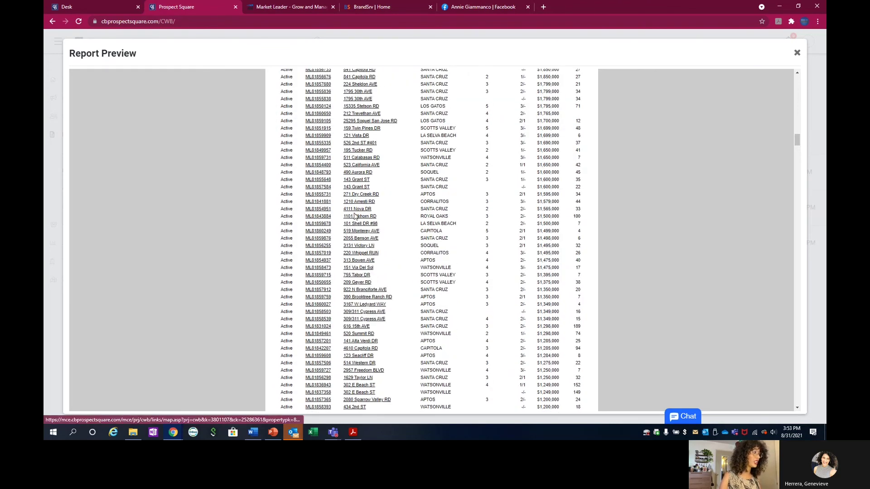
pyautogui.click(351, 229)
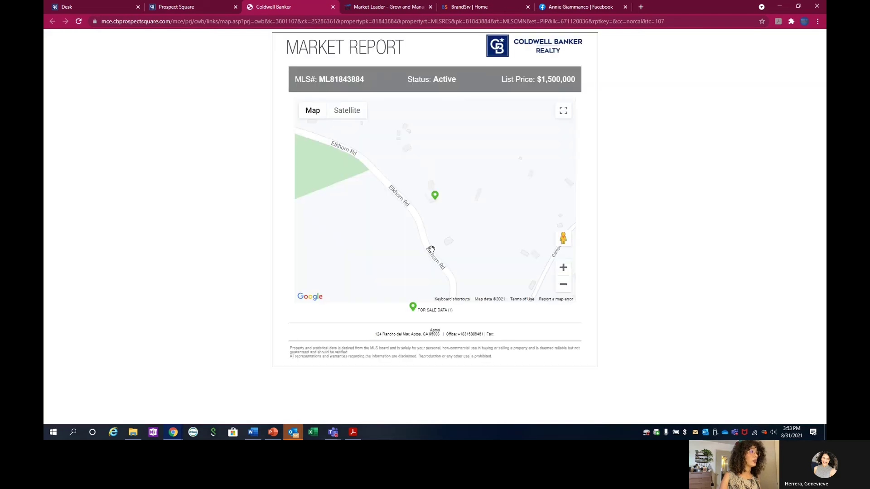
pyautogui.click(334, 8)
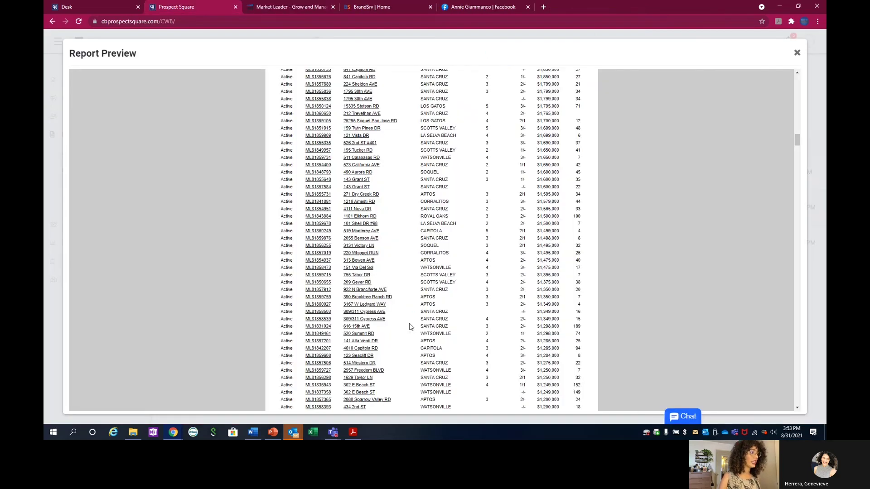
pyautogui.scroll(-5, 409, 326)
pyautogui.scroll(-5, 410, 328)
pyautogui.scroll(-8, 388, 267)
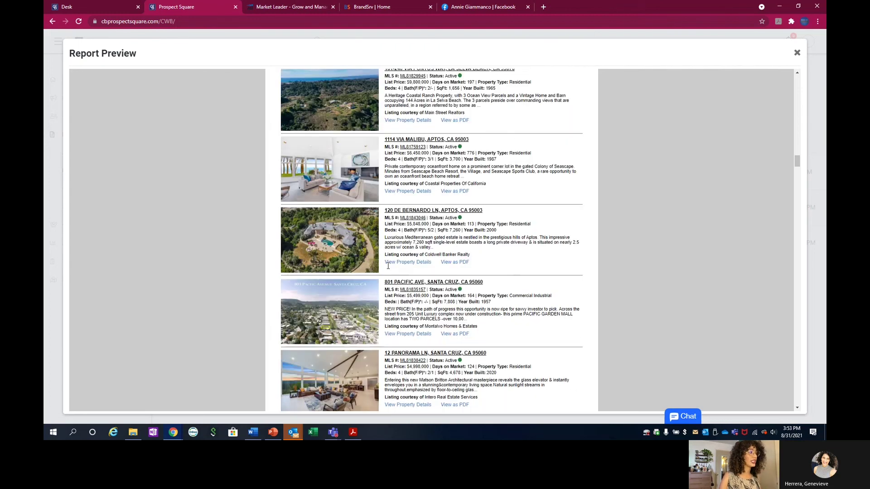
pyautogui.scroll(-6, 389, 266)
pyautogui.scroll(-5, 393, 328)
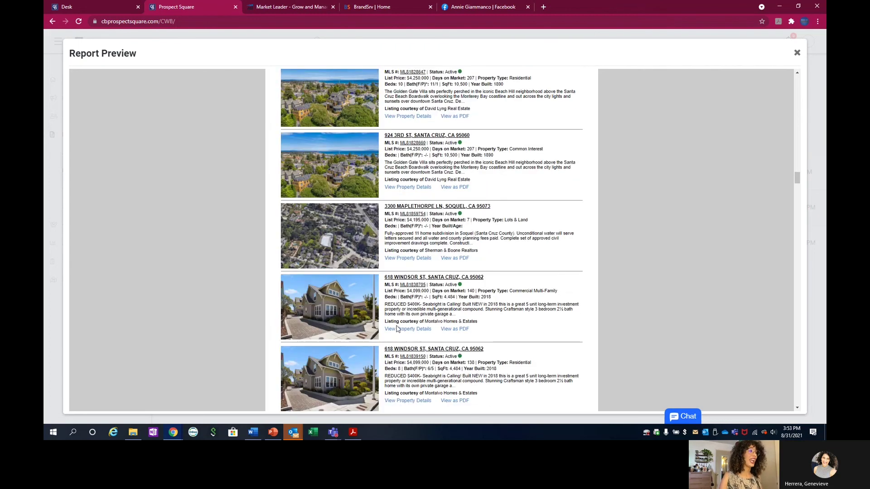
pyautogui.scroll(-3, 408, 273)
pyautogui.click(422, 198)
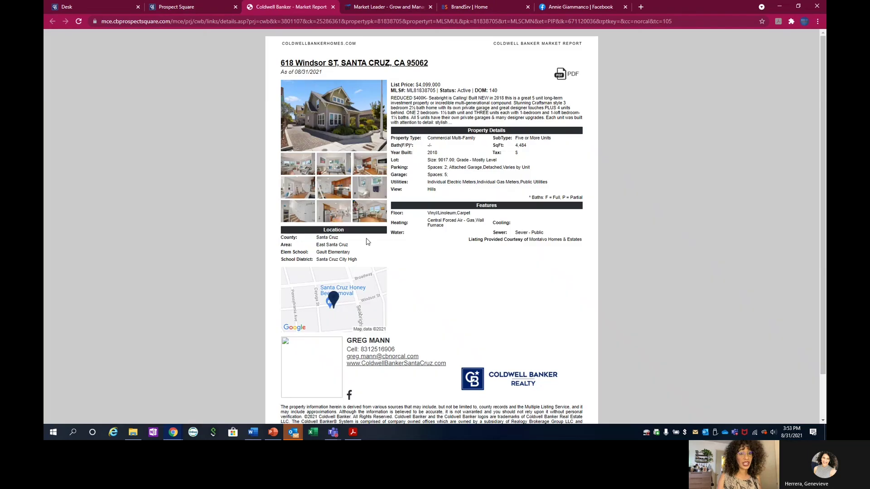
pyautogui.scroll(-2, 366, 242)
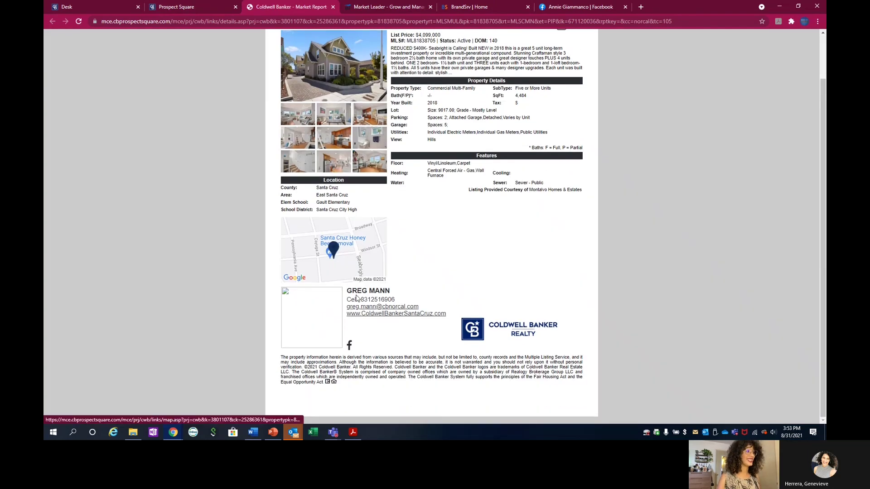
pyautogui.scroll(2, 357, 298)
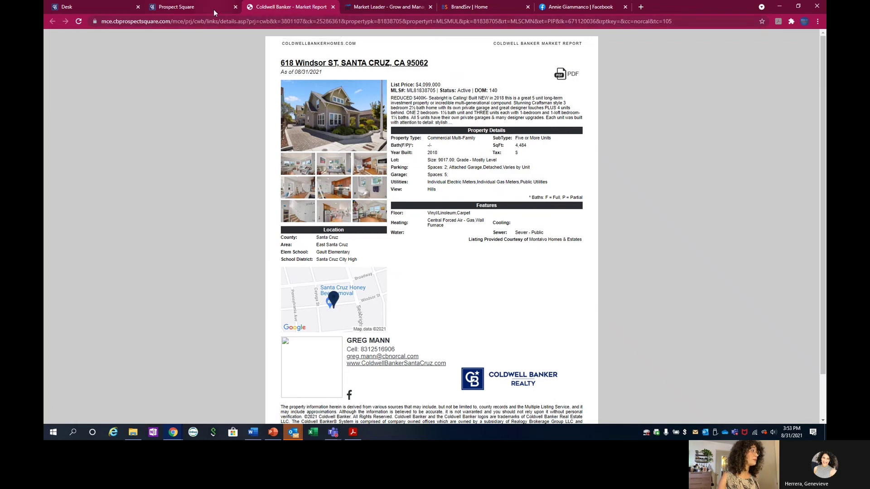
pyautogui.click(191, 6)
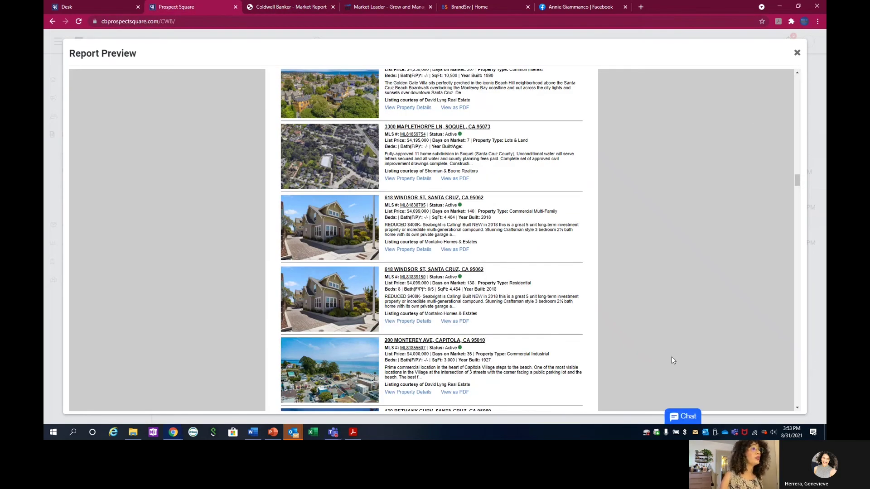
# Close the preview, add the introduction 'Test!', and Save & Send the Aptos report
pyautogui.click(798, 53)
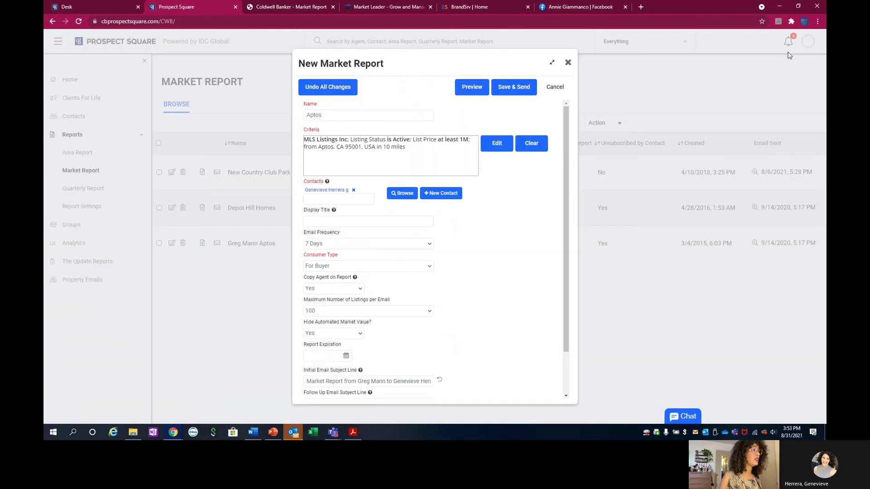
pyautogui.scroll(-3, 475, 337)
pyautogui.click(401, 386)
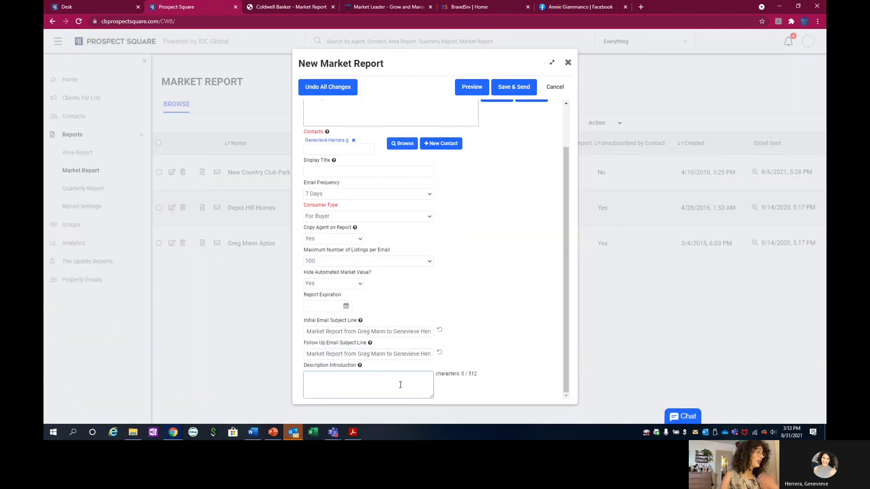
pyautogui.write('Test')
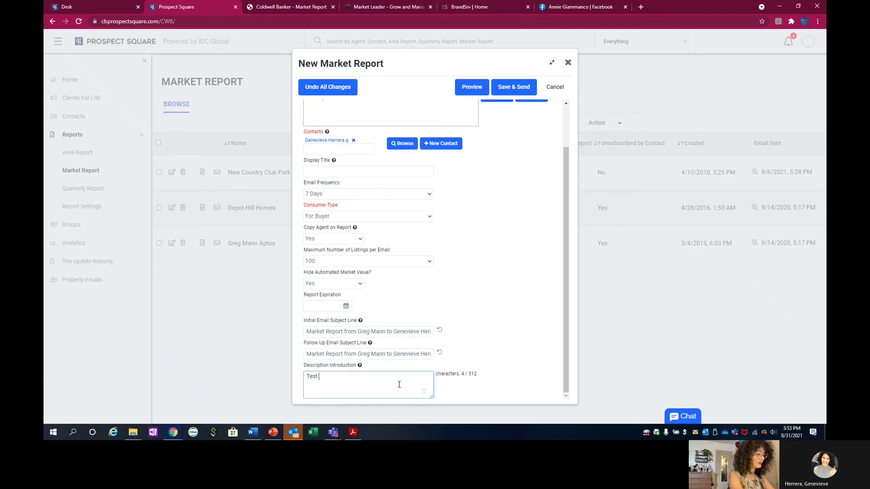
pyautogui.write('!')
pyautogui.click(494, 169)
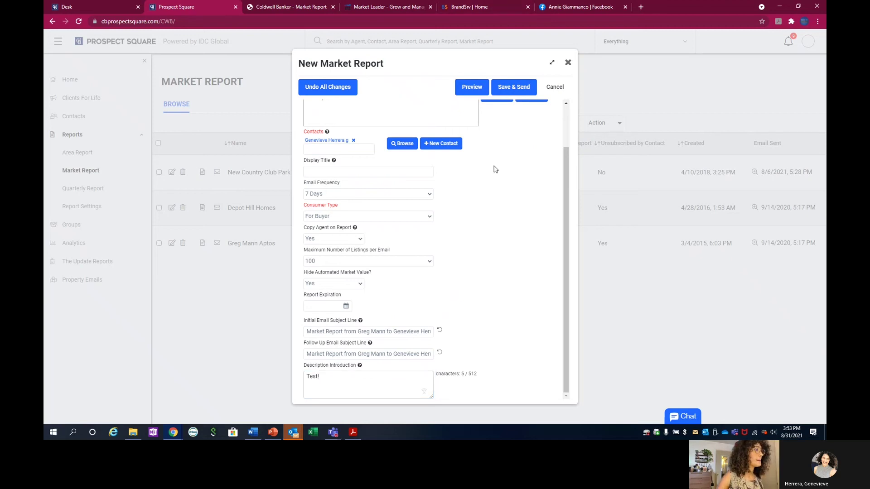
pyautogui.click(518, 89)
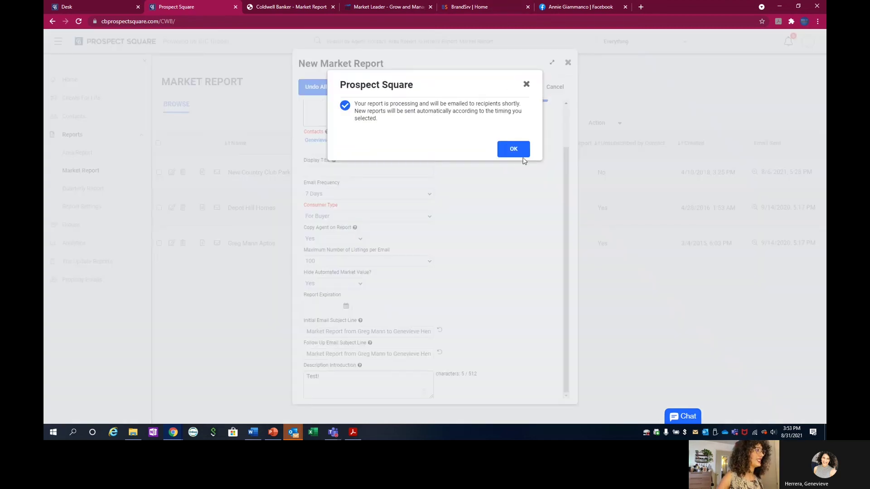
# Dismiss the confirmation and view the New Country Club Park report's sent-email history
pyautogui.click(514, 149)
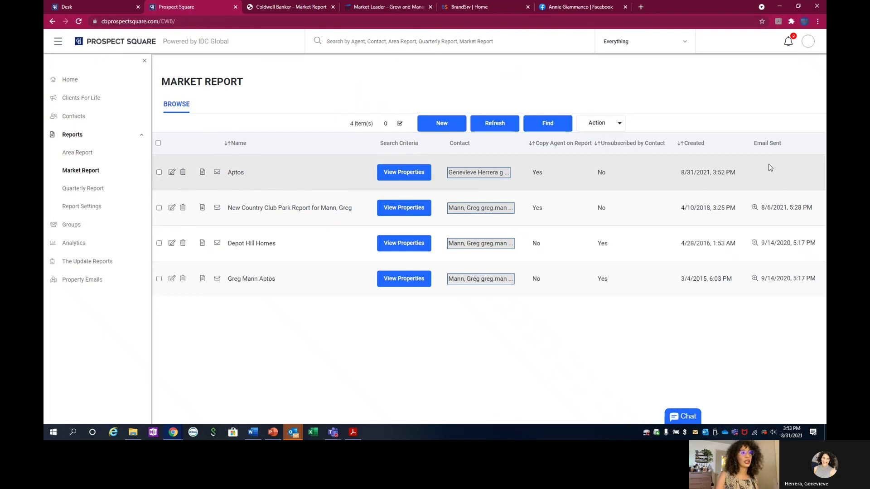
pyautogui.click(755, 207)
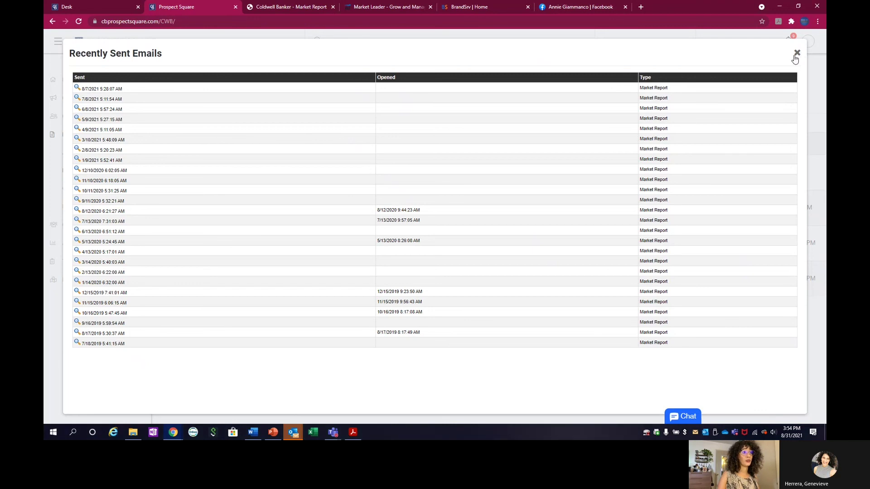
pyautogui.click(796, 55)
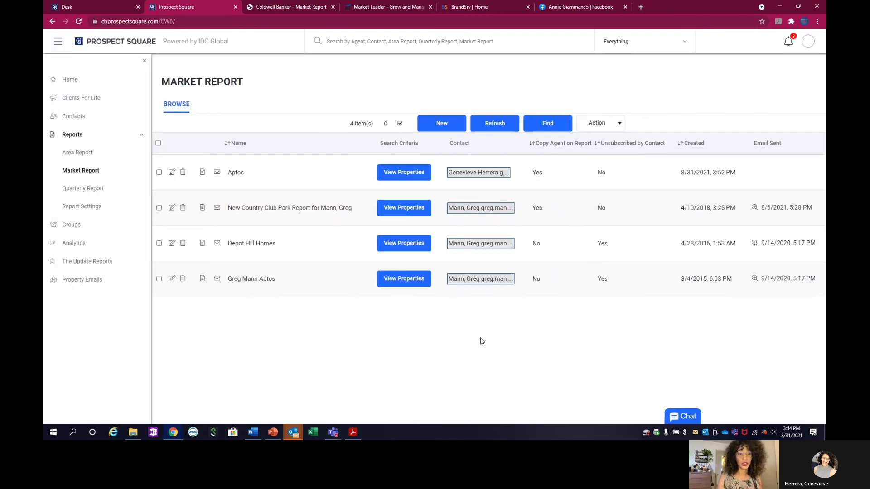